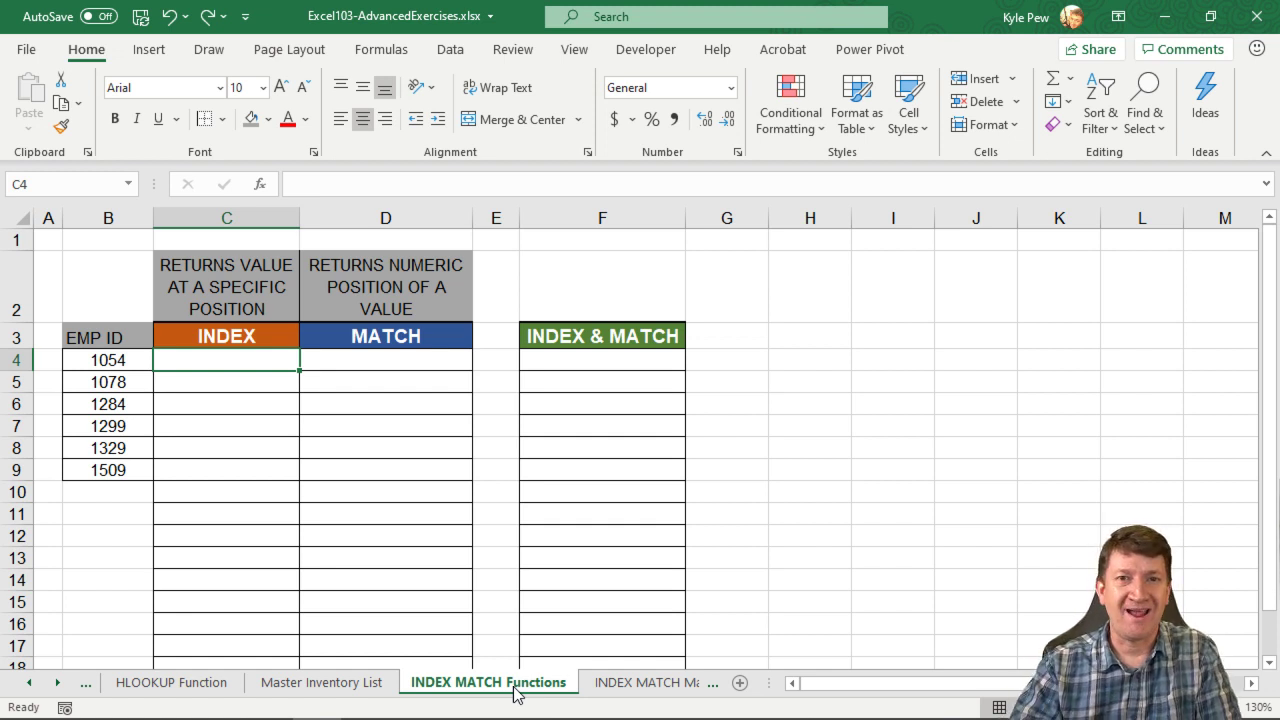
Step: Switch to the VLOOKUP Function sheet and select the First Name VLOOKUP formula in C3
click(29, 683)
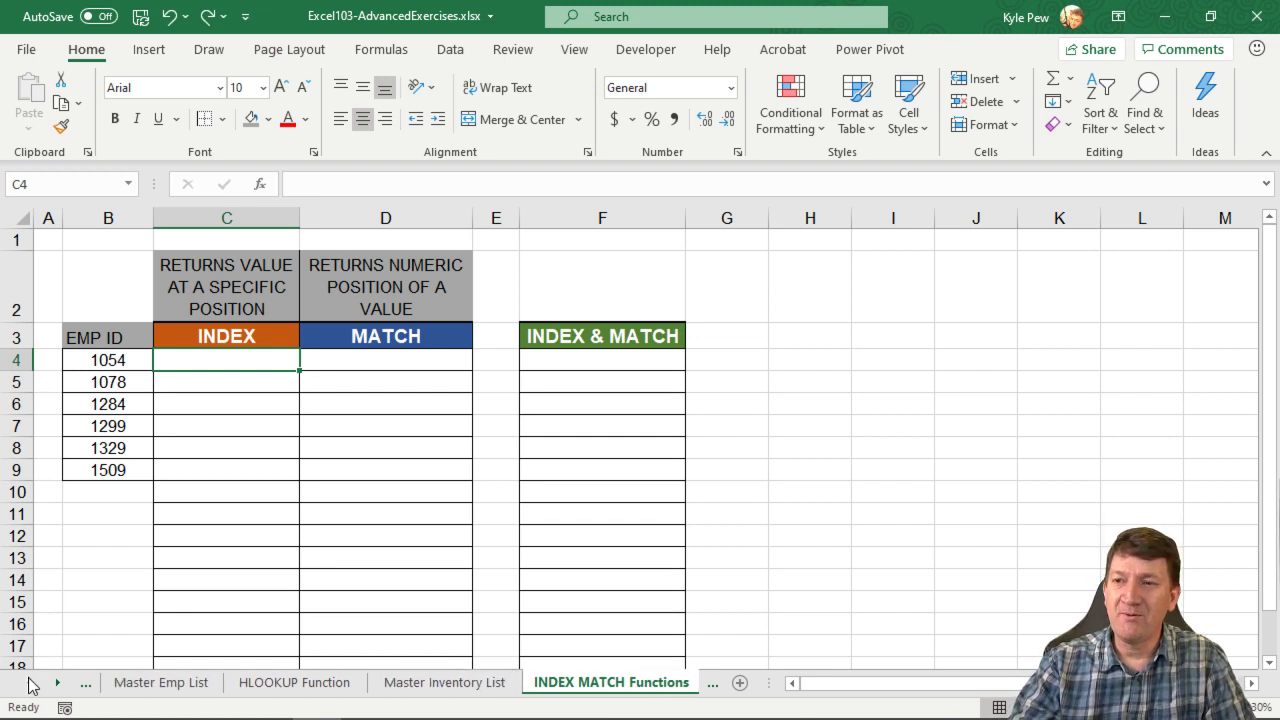
click(29, 683)
click(165, 684)
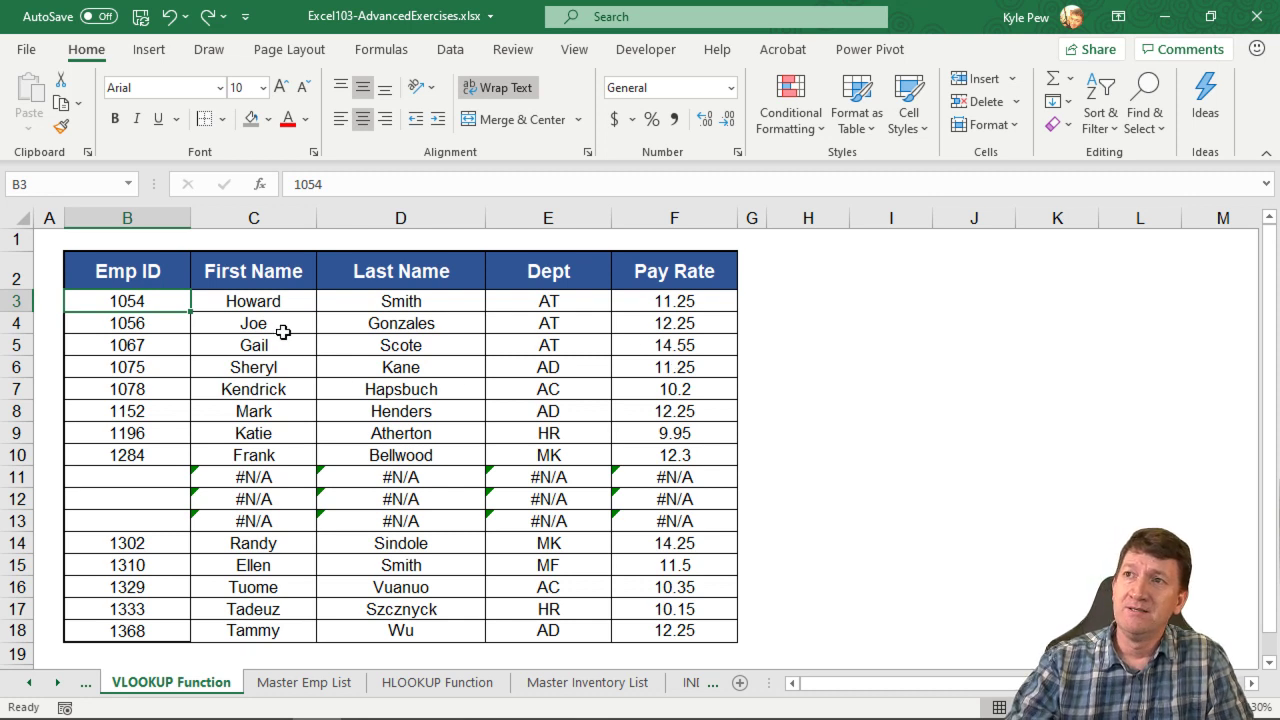
click(266, 304)
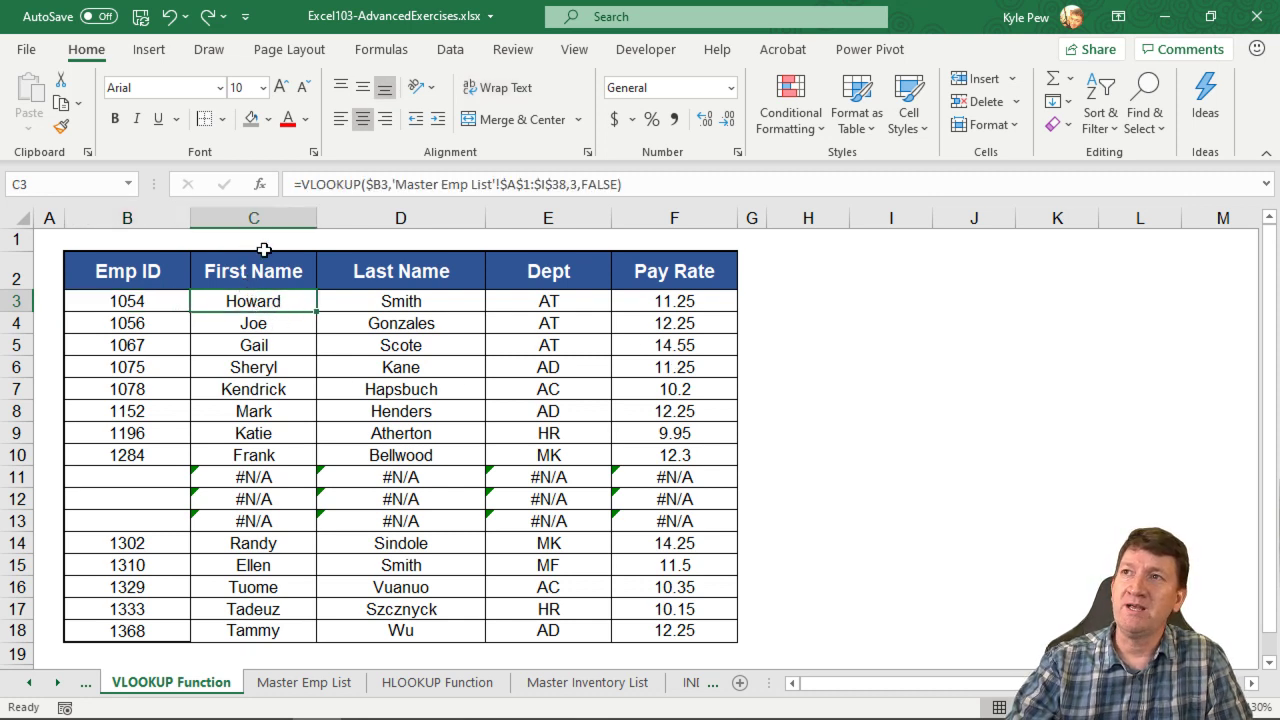
Step: Review the C3 VLOOKUP arguments in Function Arguments, then close it with the formula unchanged
click(266, 188)
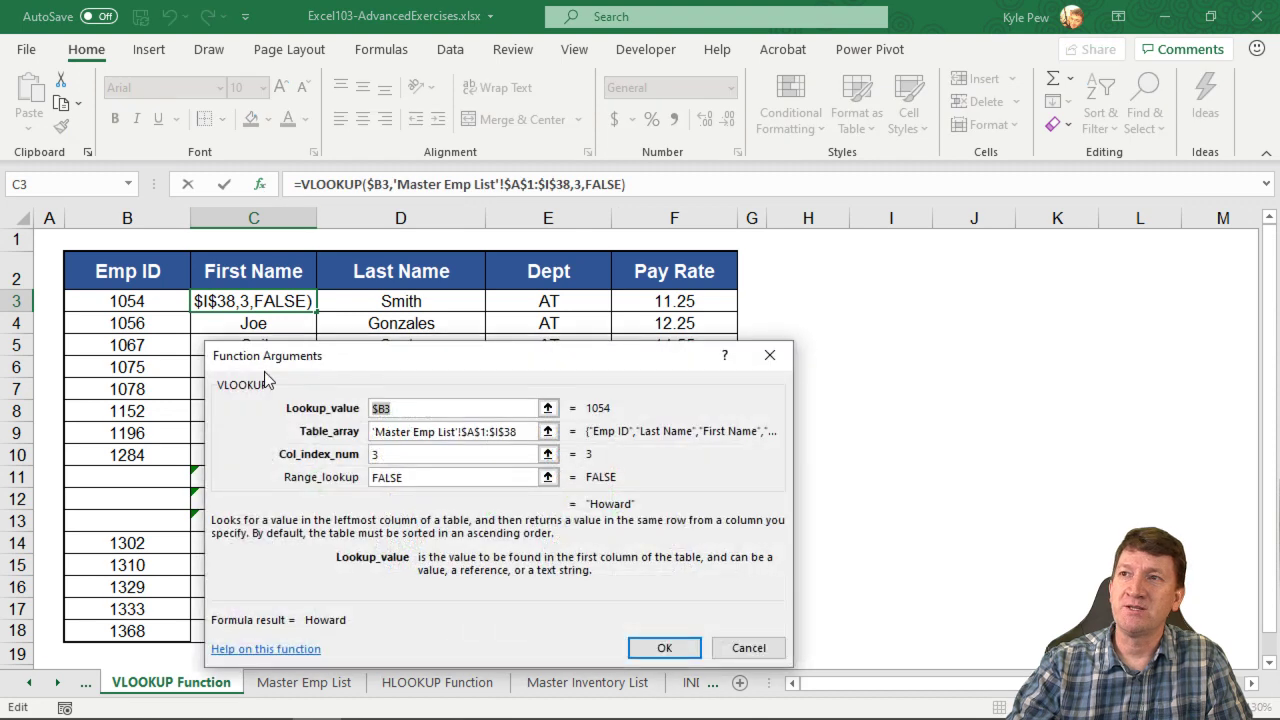
drag(370, 367, 495, 308)
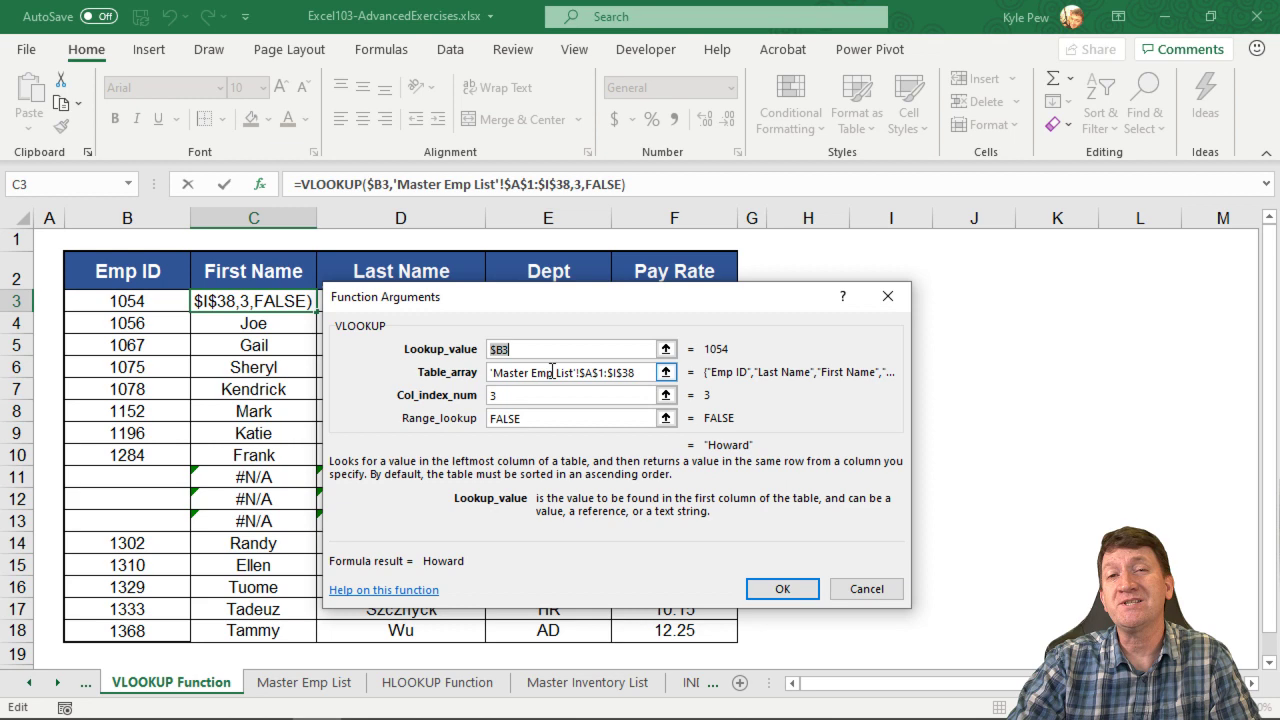
key(Return)
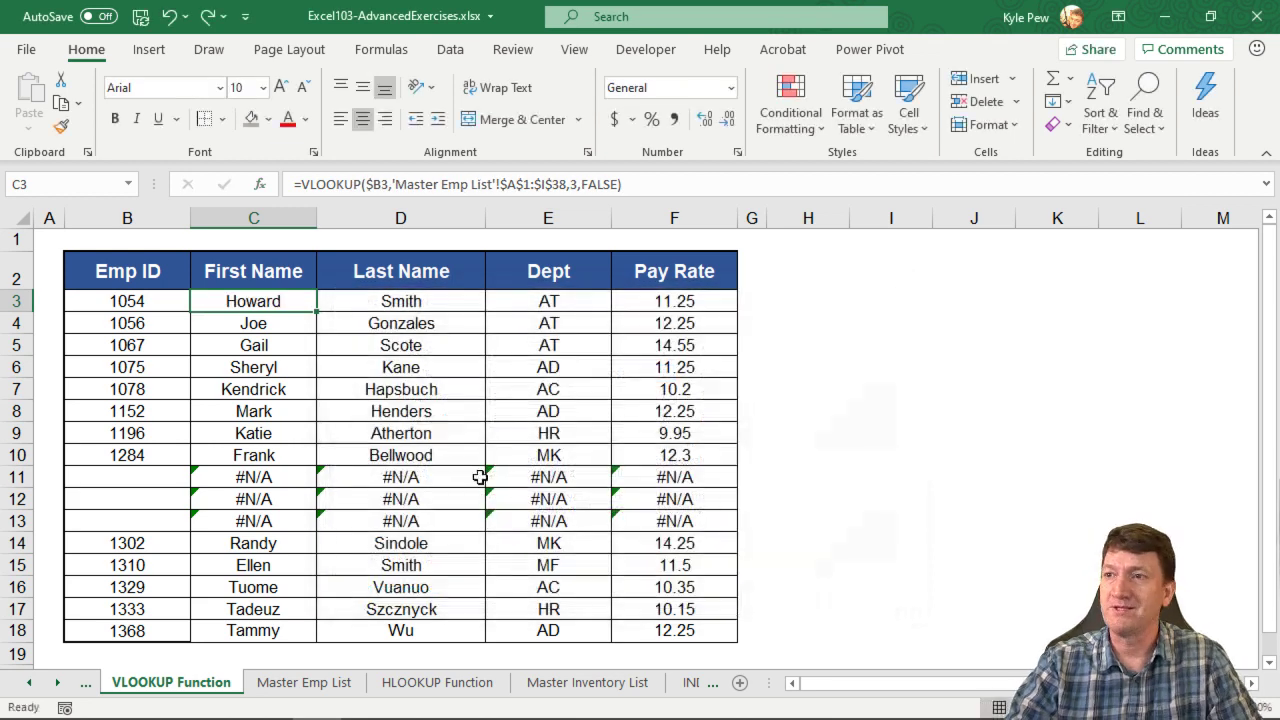
Step: On Master Emp List, move the Emp ID column between Dept and E-mail, then highlight the table ranges
click(330, 686)
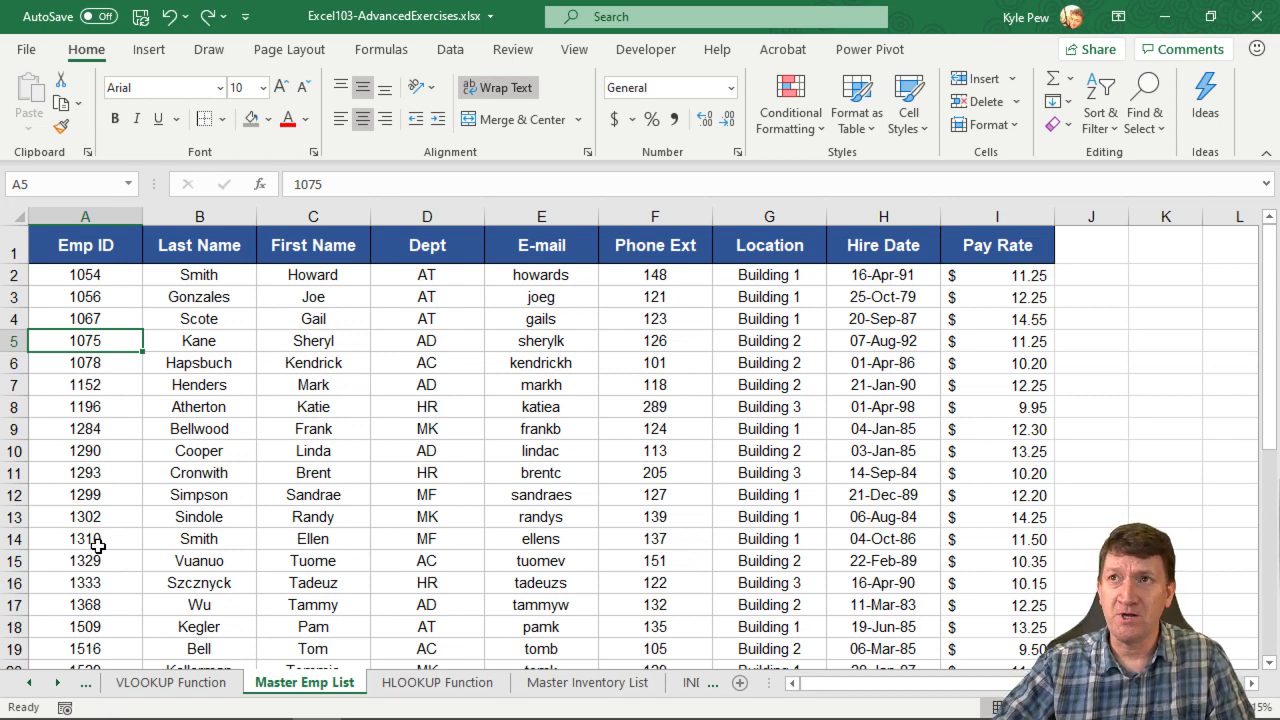
click(91, 214)
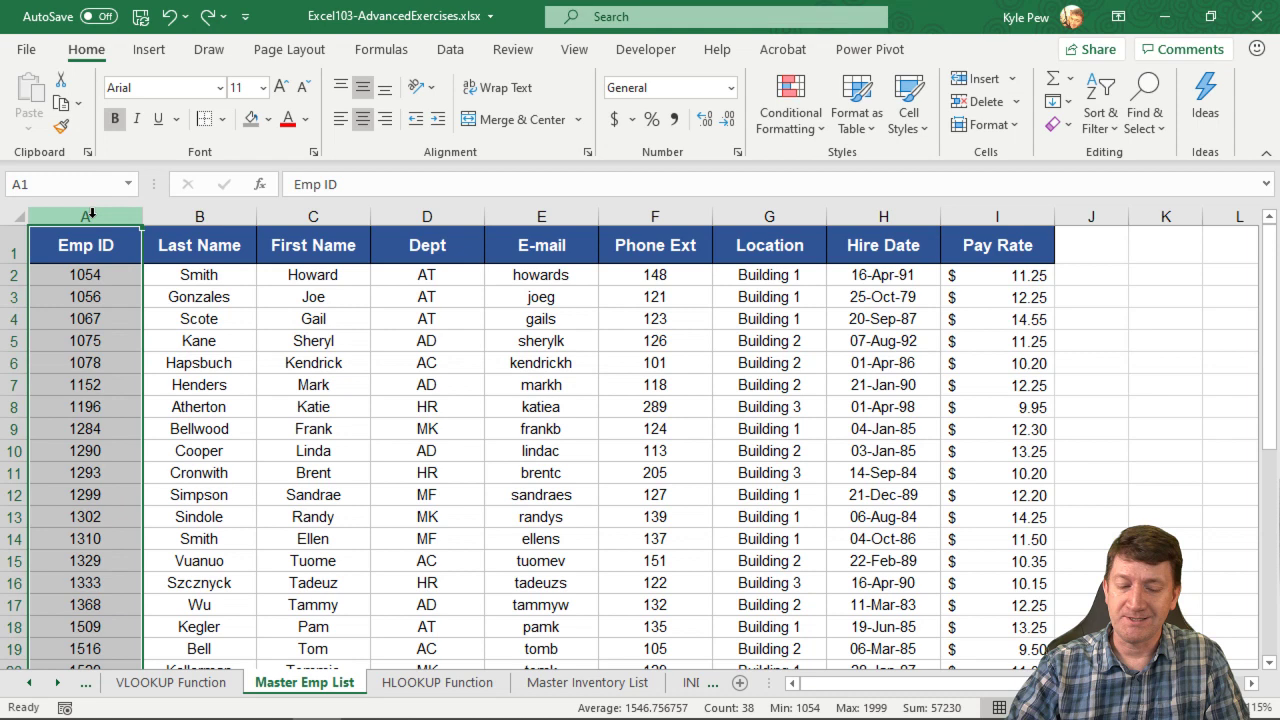
drag(91, 214, 484, 218)
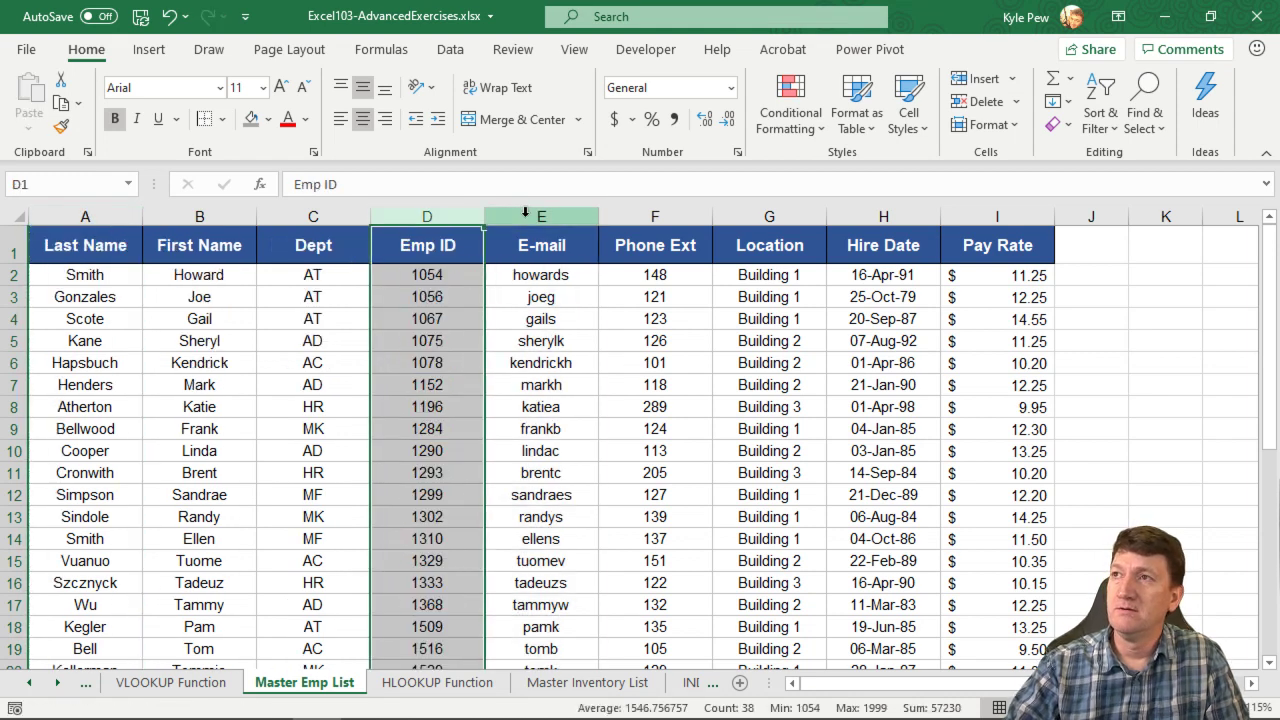
click(434, 280)
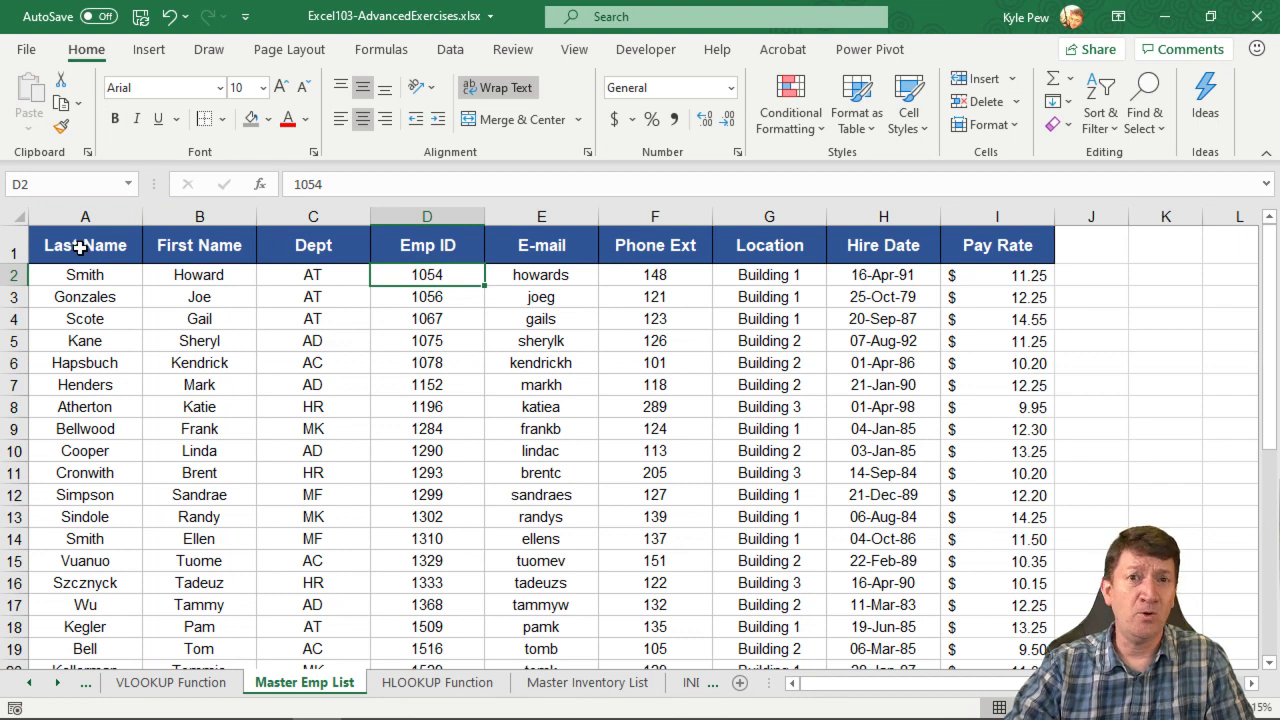
drag(80, 247, 977, 626)
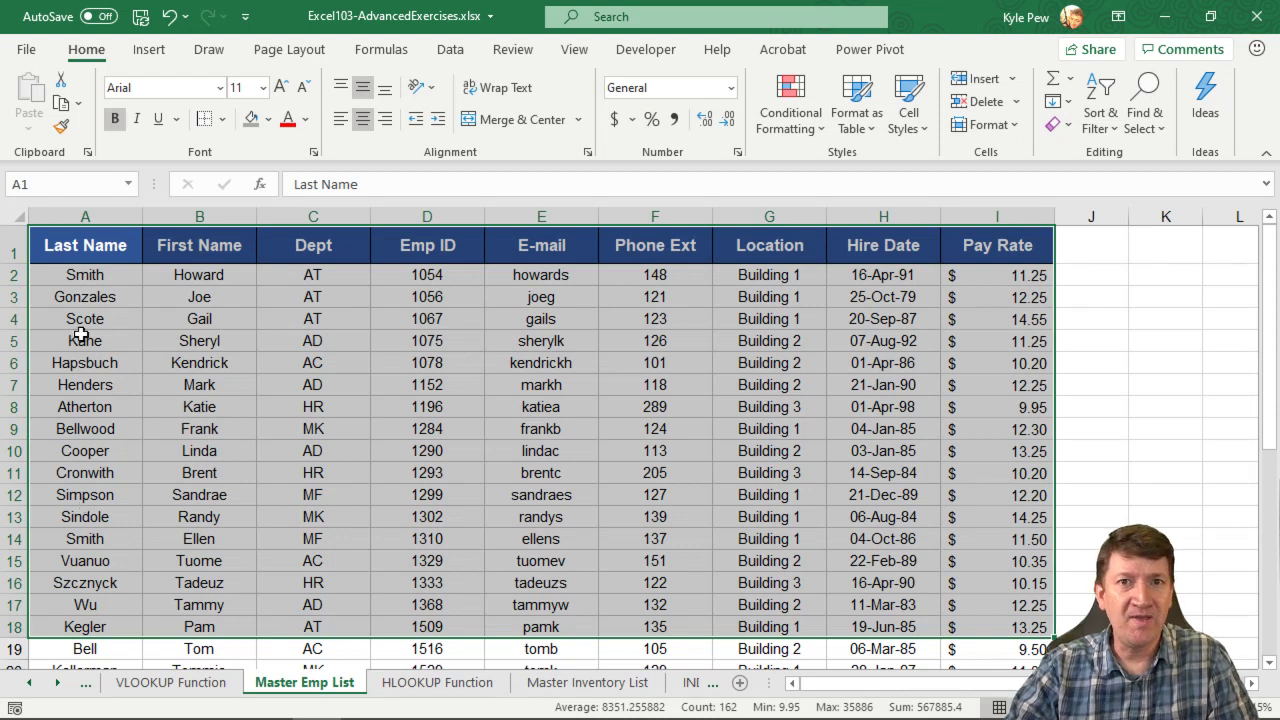
drag(425, 248, 974, 650)
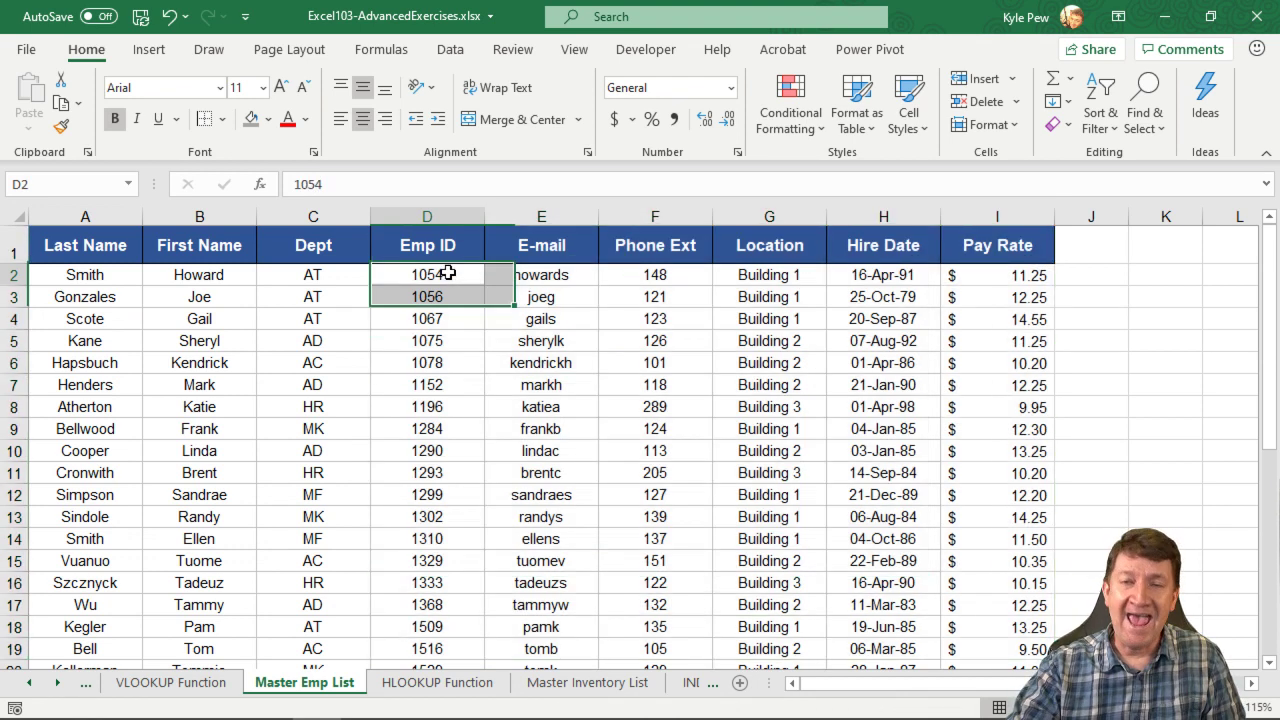
Step: Undo the column move so Emp ID returns to column A, before Last Name
click(450, 282)
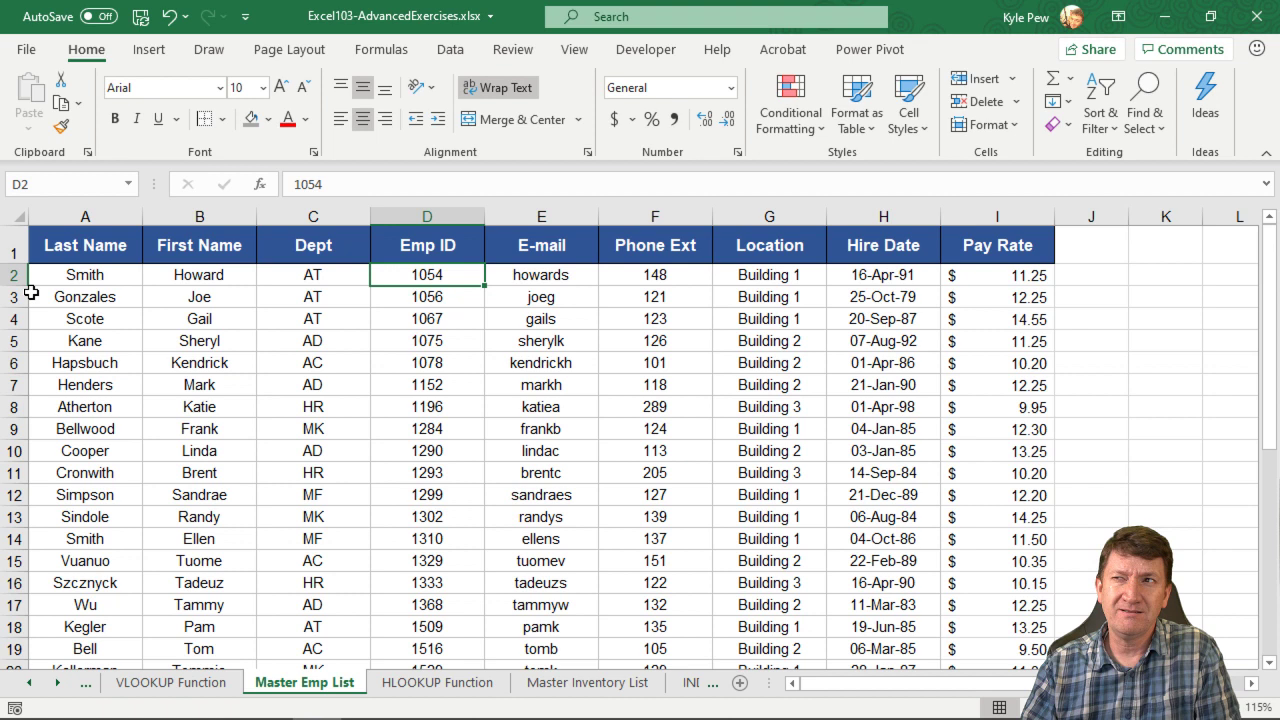
key(ctrl+shift+m)
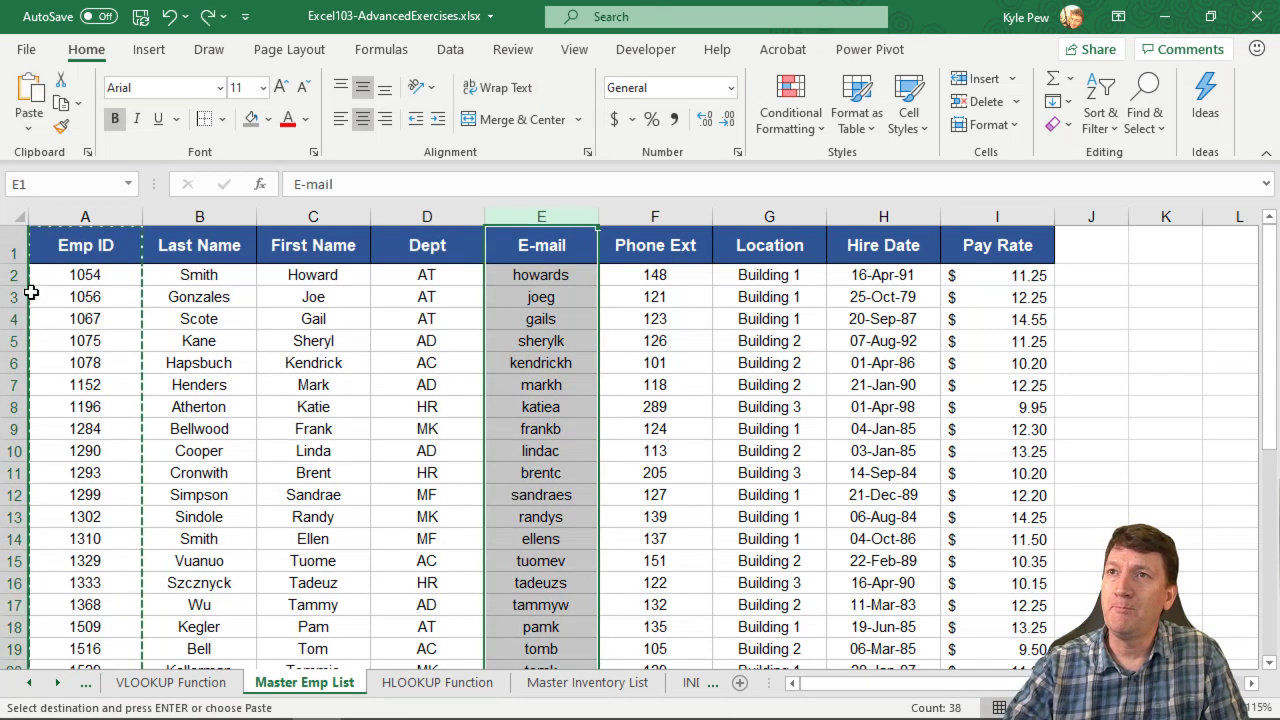
click(106, 274)
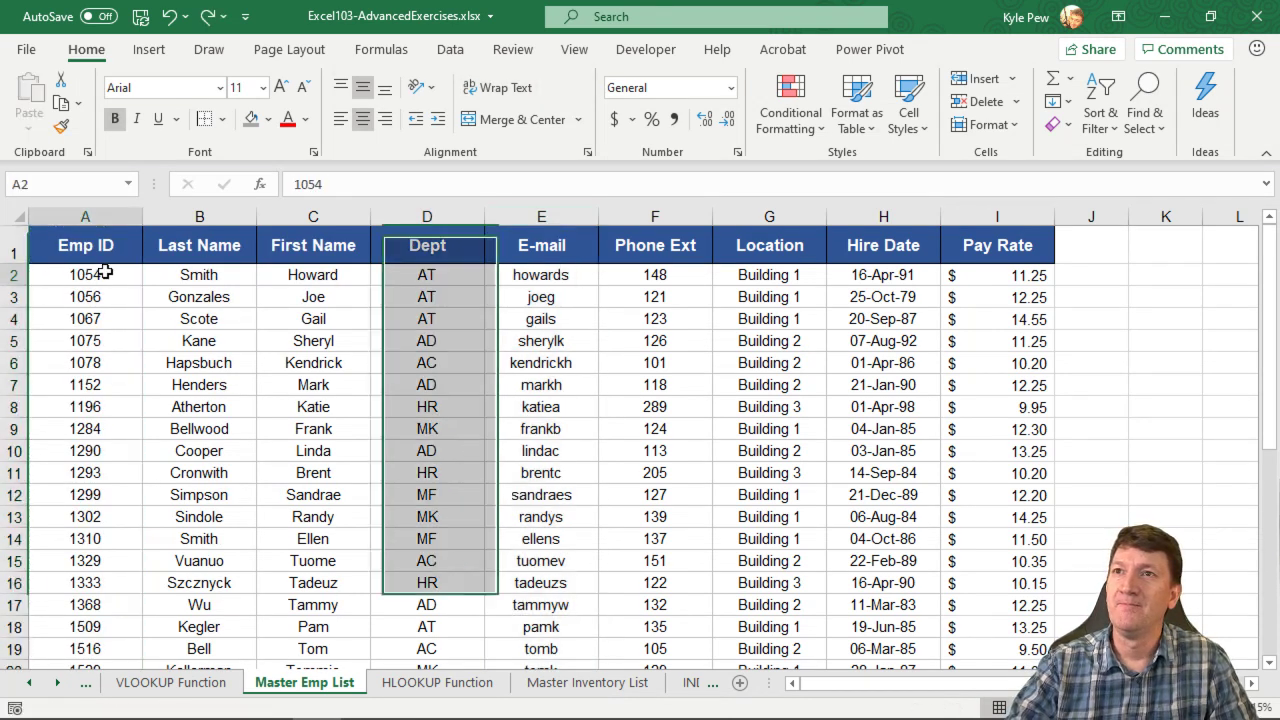
Step: Switch to the INDEX MATCH Functions sheet with its EMP IDs and empty lookup columns
click(690, 682)
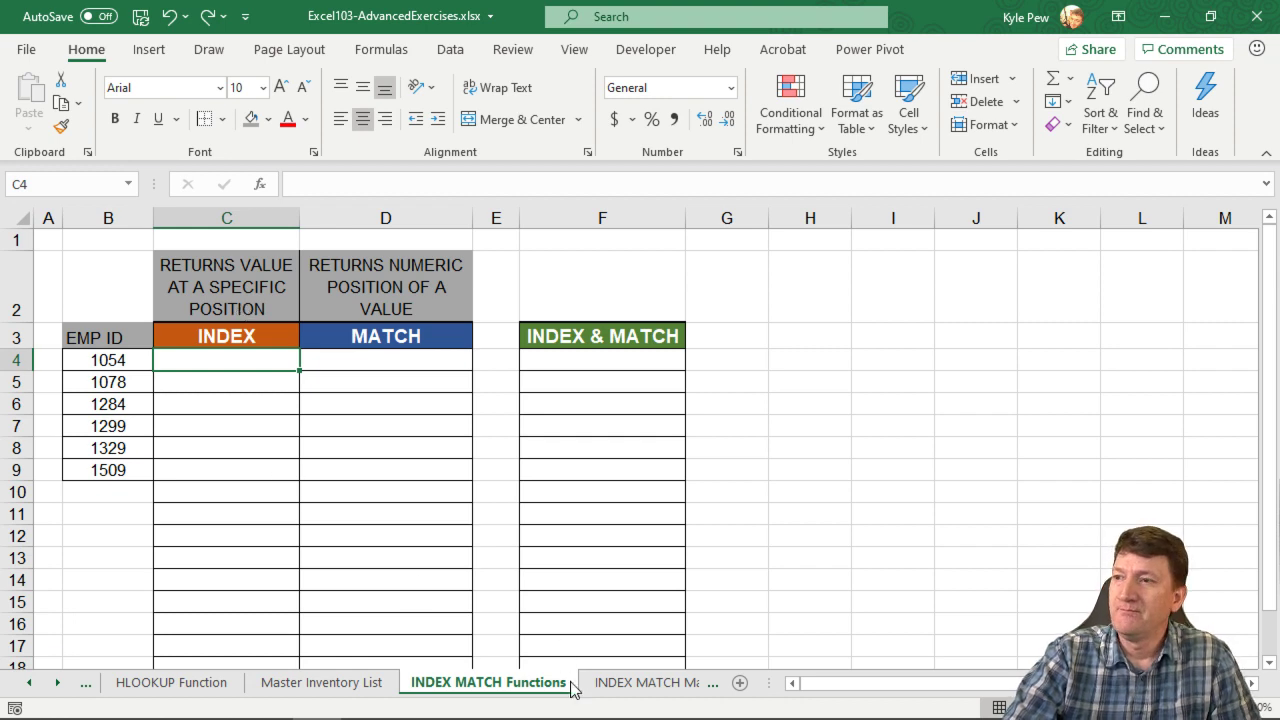
click(605, 684)
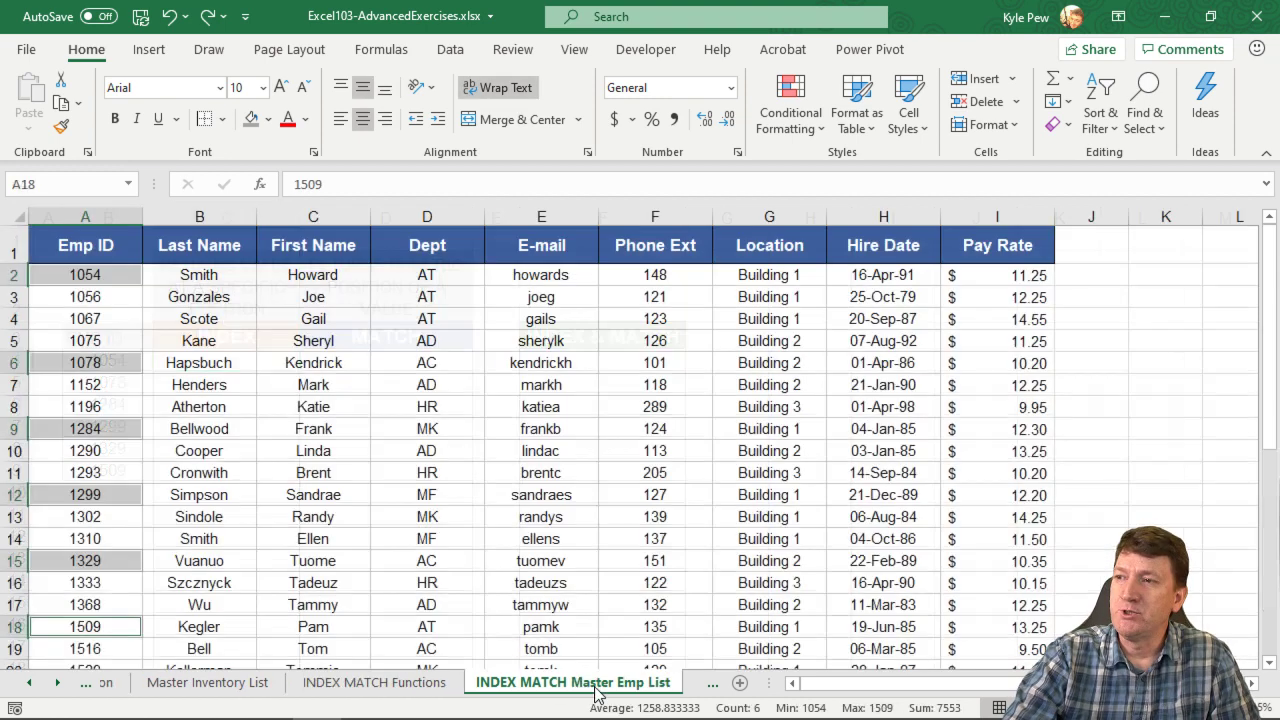
click(334, 690)
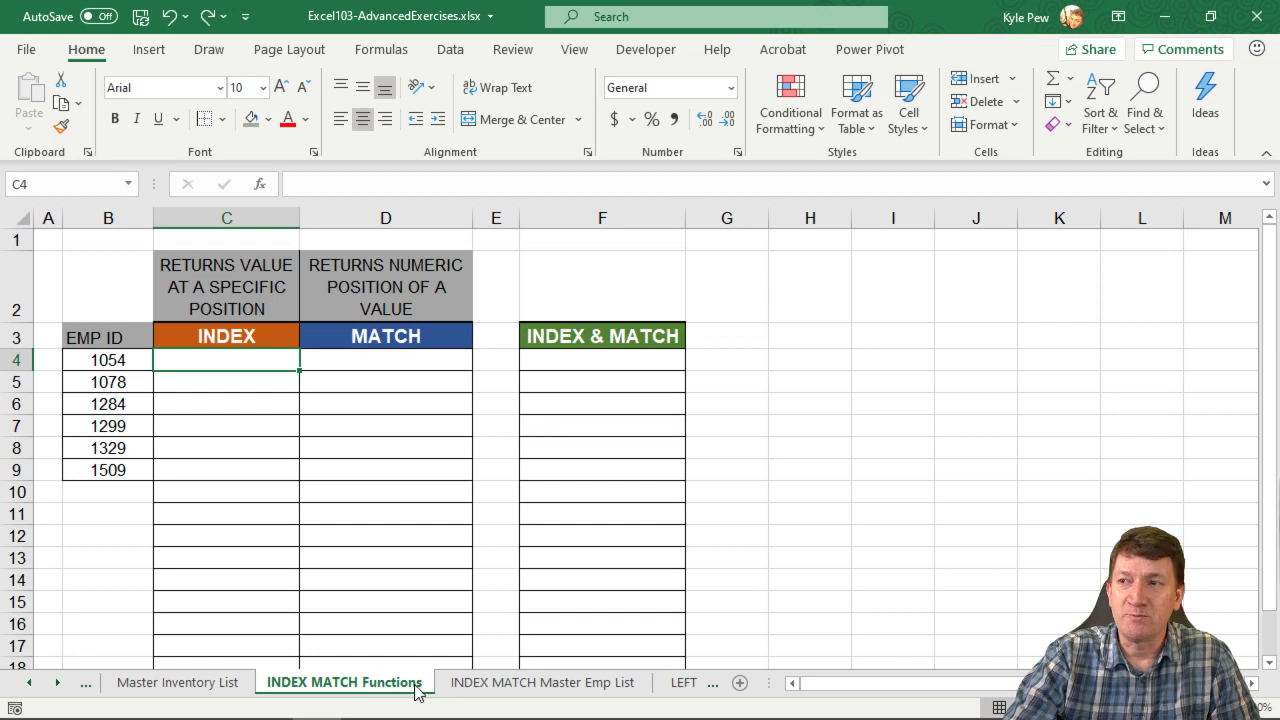
click(476, 692)
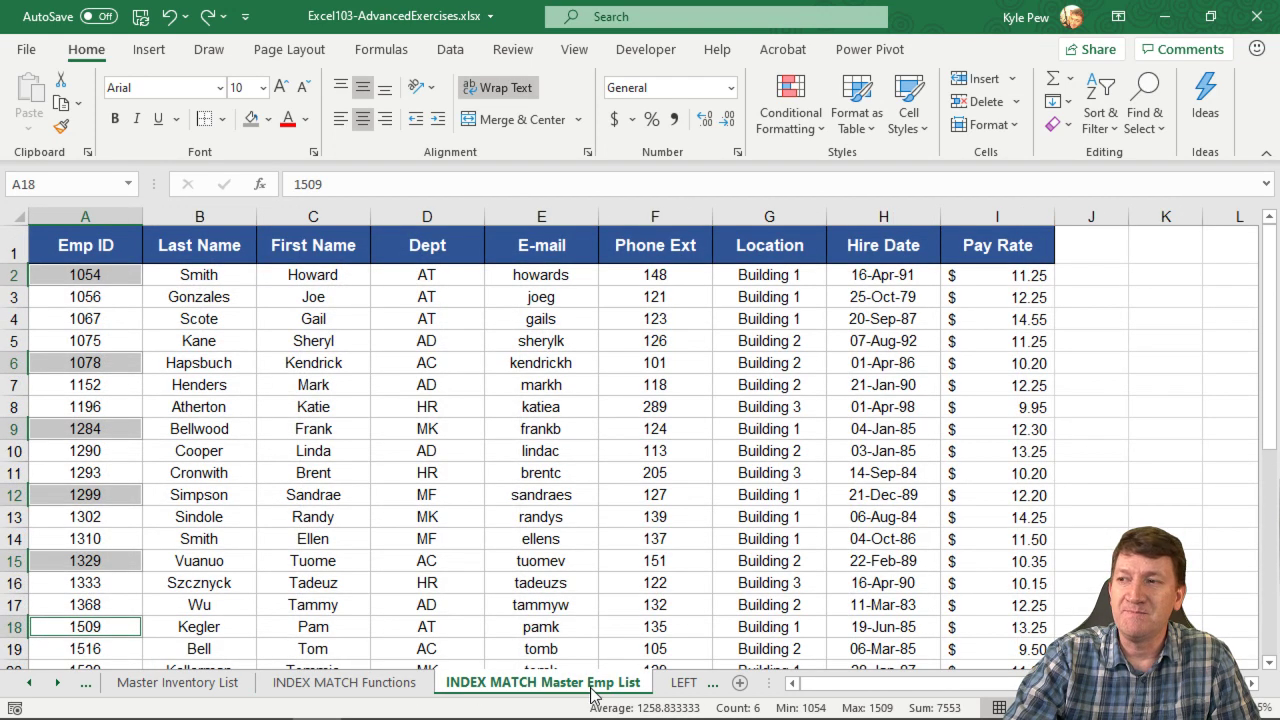
click(112, 279)
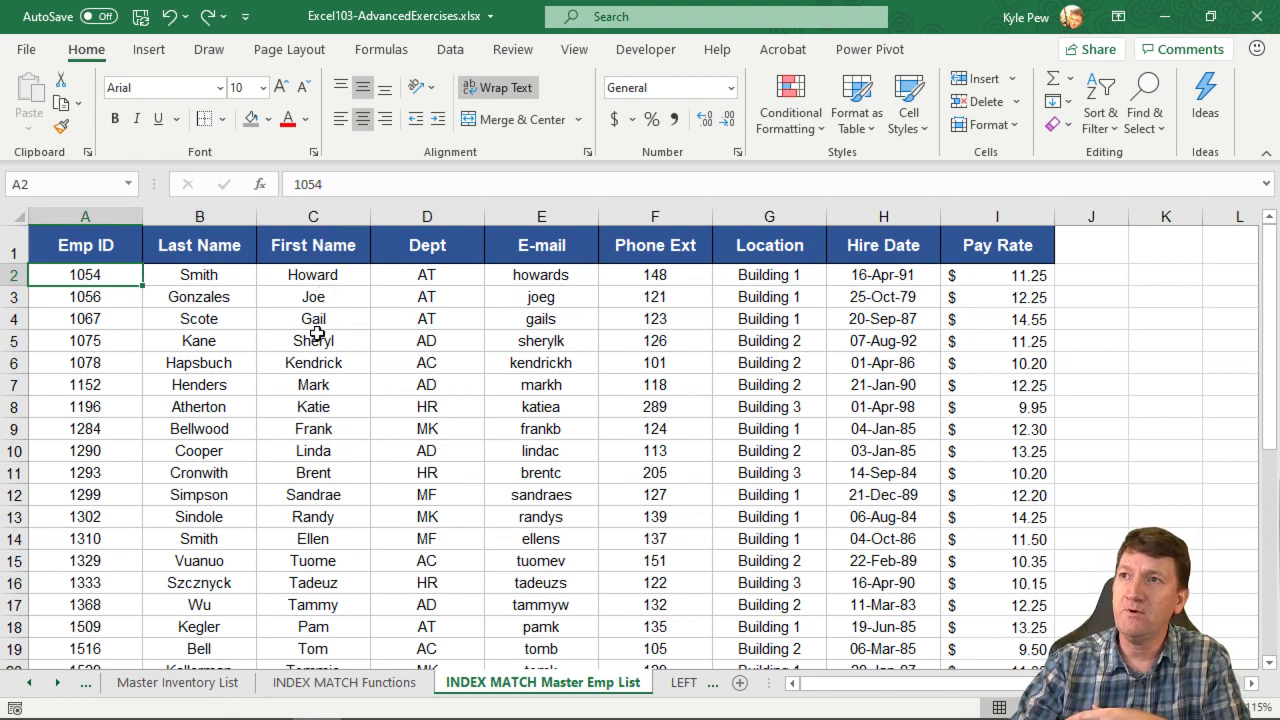
click(291, 452)
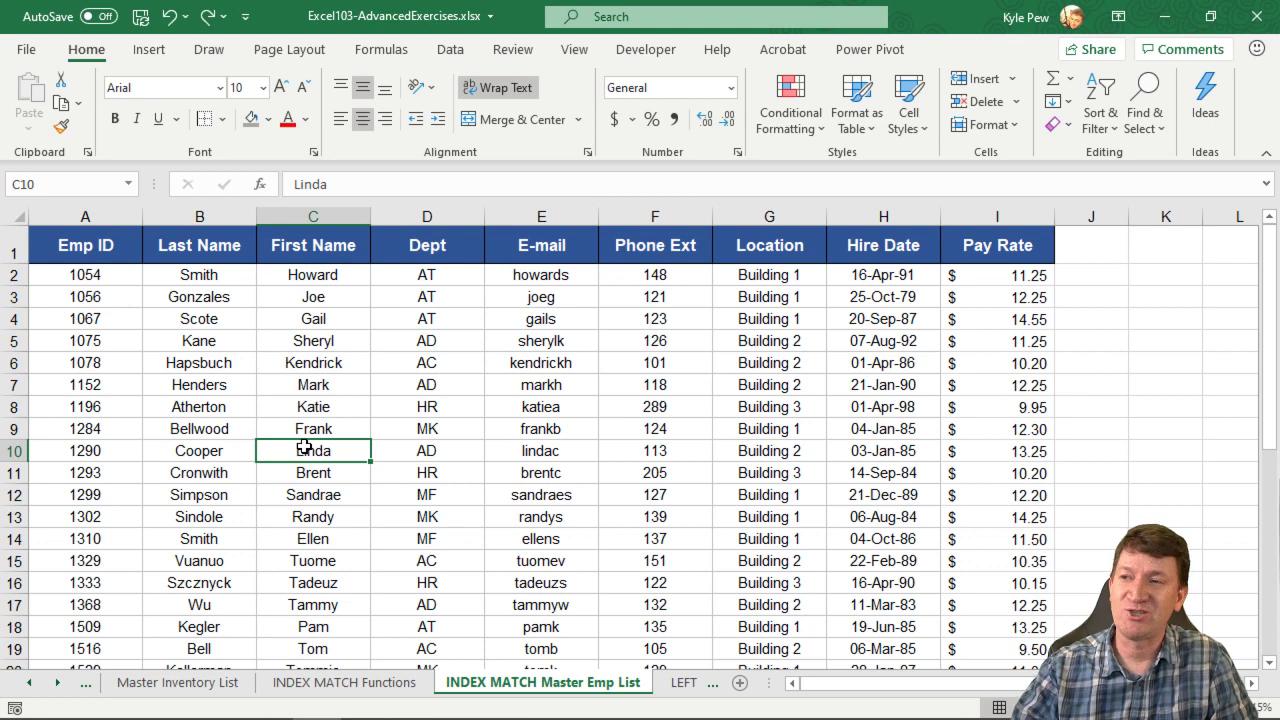
click(332, 688)
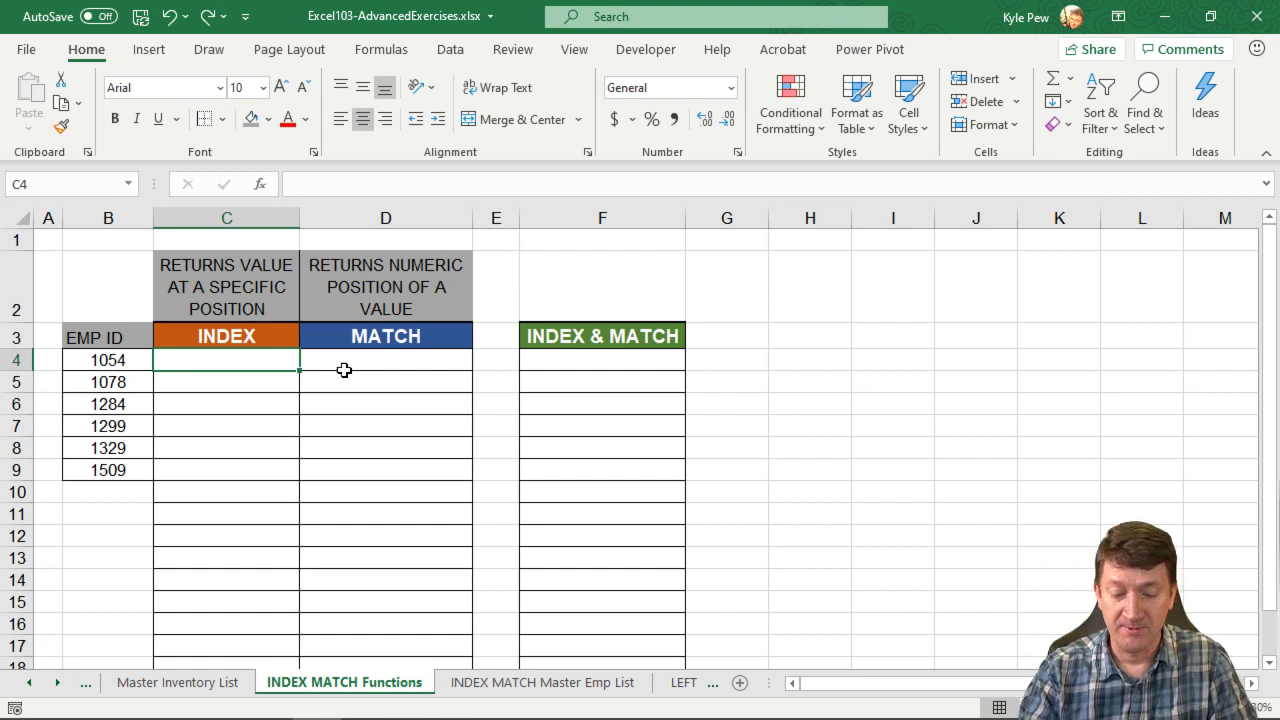
Step: Enter =index( in cell C4 and keep the formula in edit mode
text(=index()
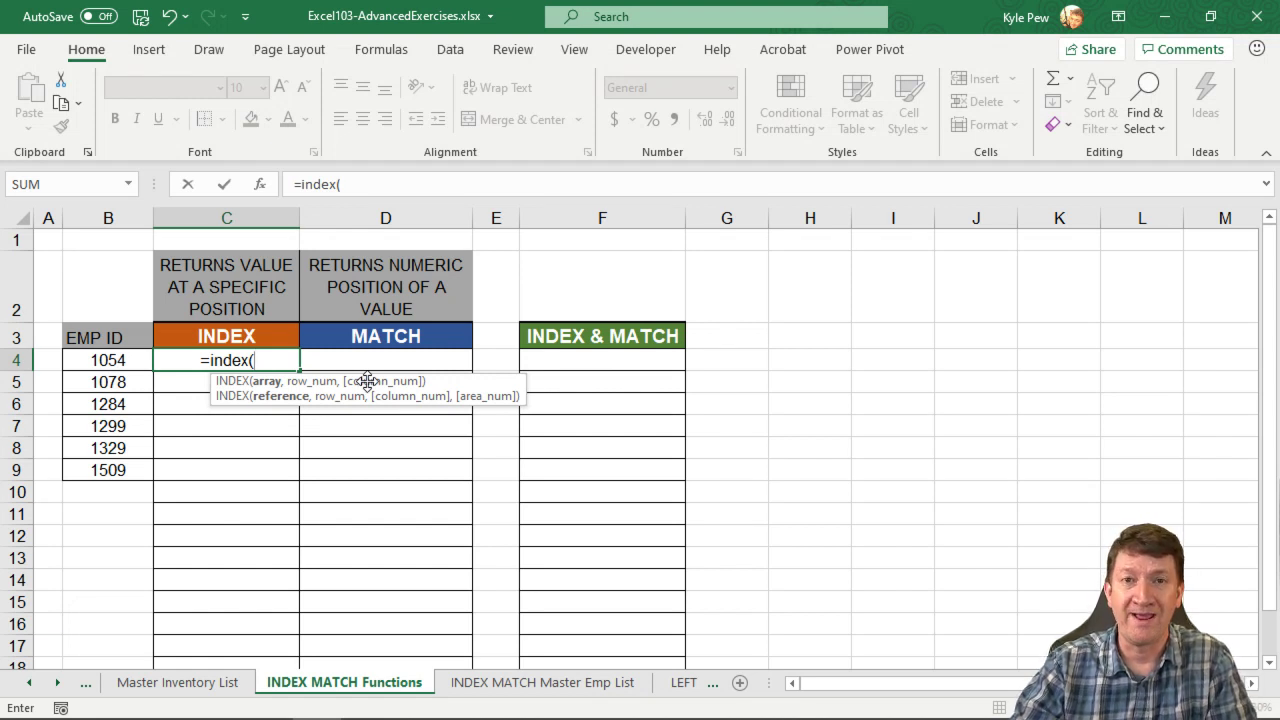
click(287, 362)
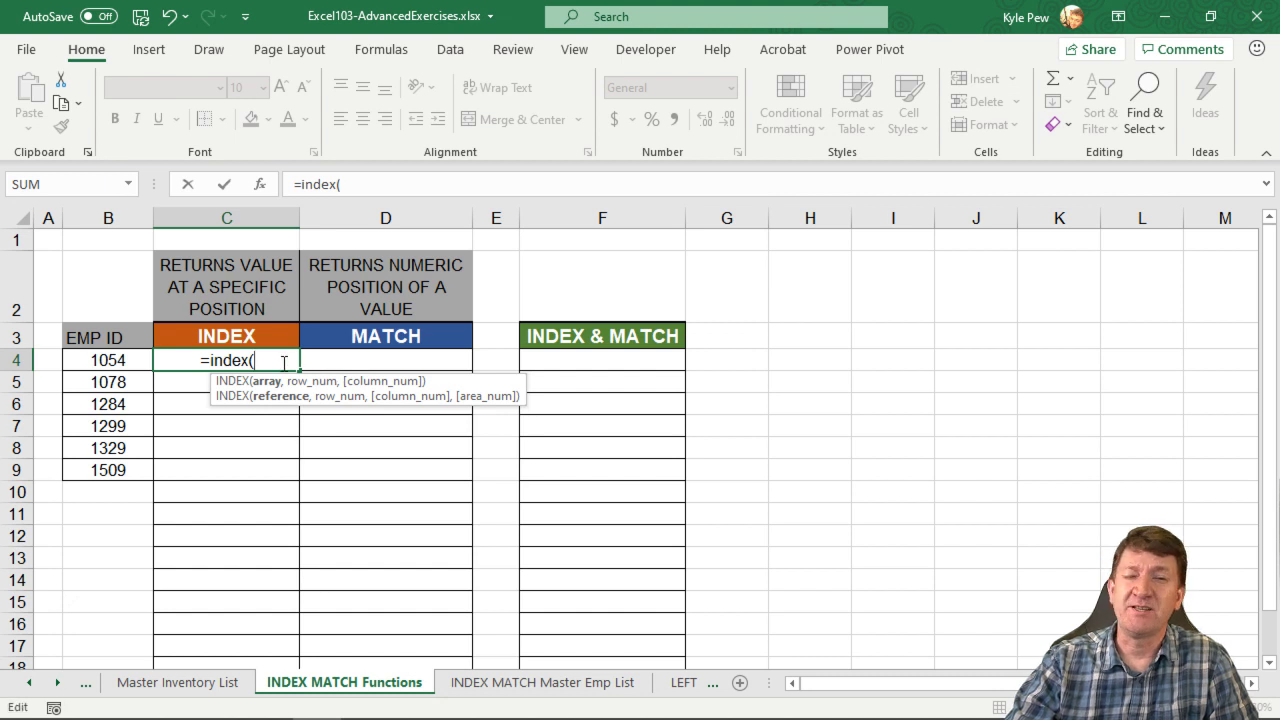
Step: Set INDEX arguments to Master Emp List A1:I38, row 10, column 3, previewing Linda
click(258, 186)
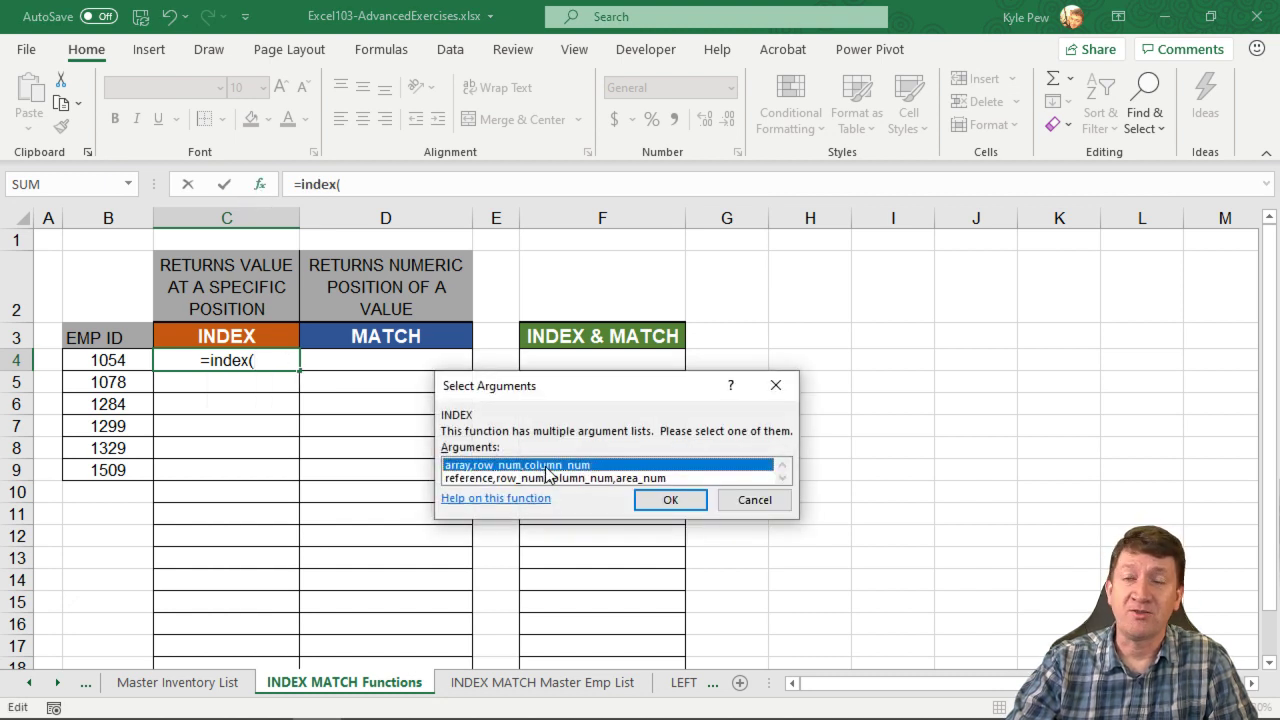
click(672, 505)
drag(439, 326, 427, 283)
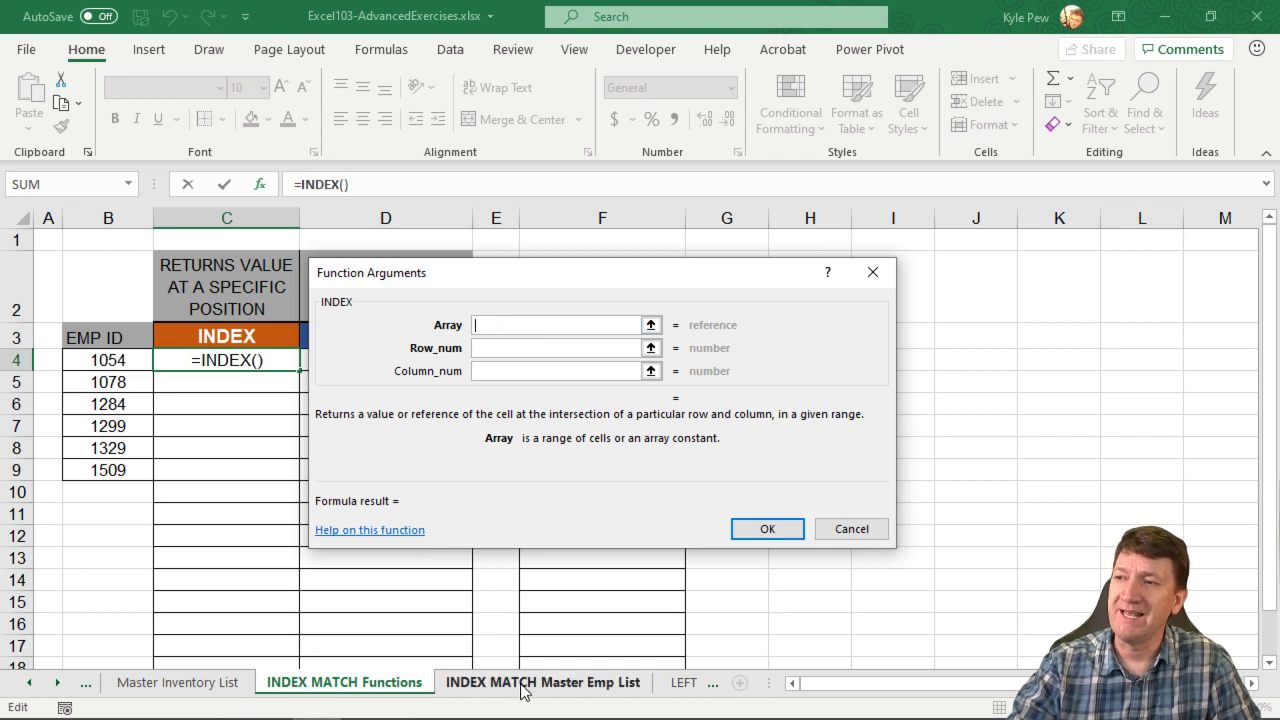
click(563, 690)
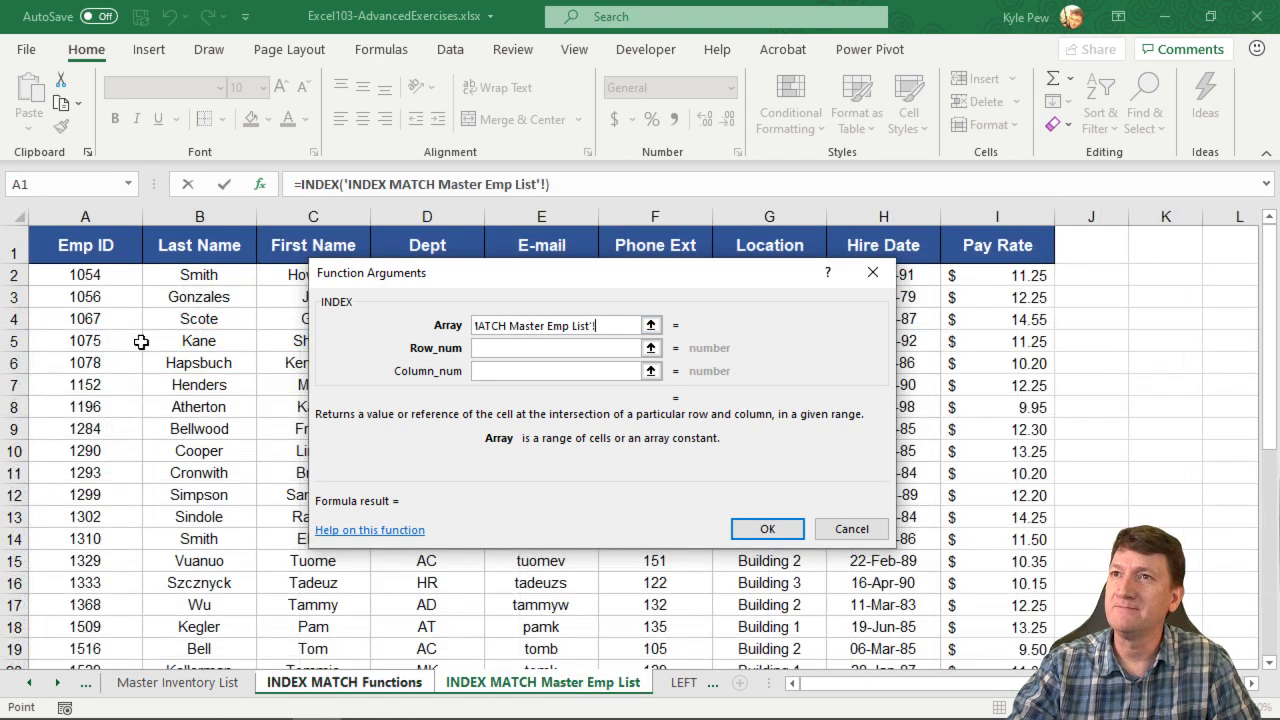
drag(50, 240, 997, 640)
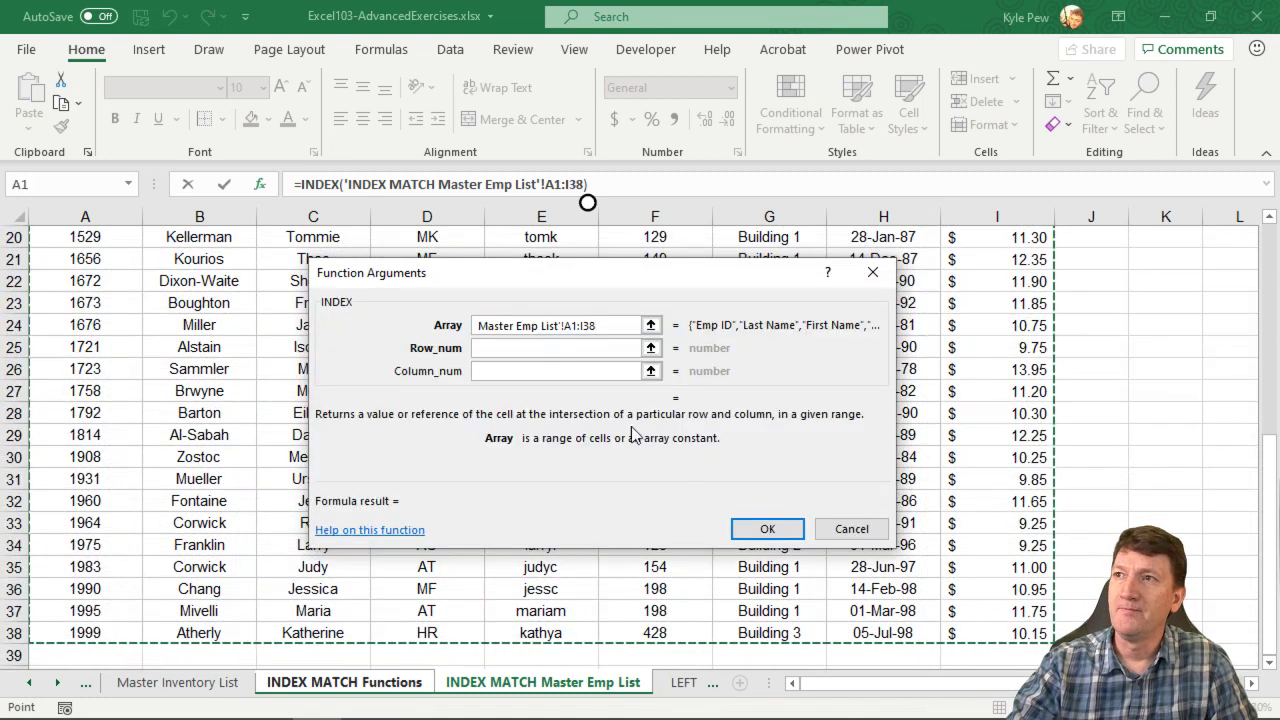
click(496, 349)
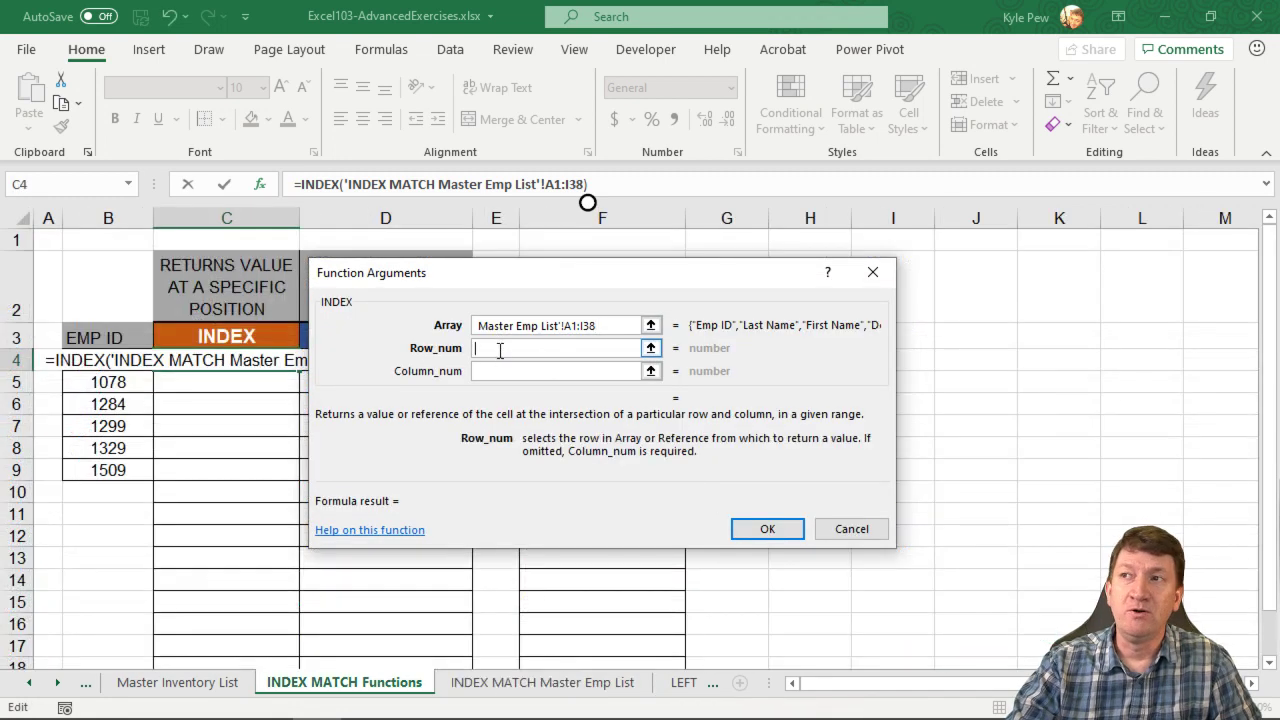
text(10)
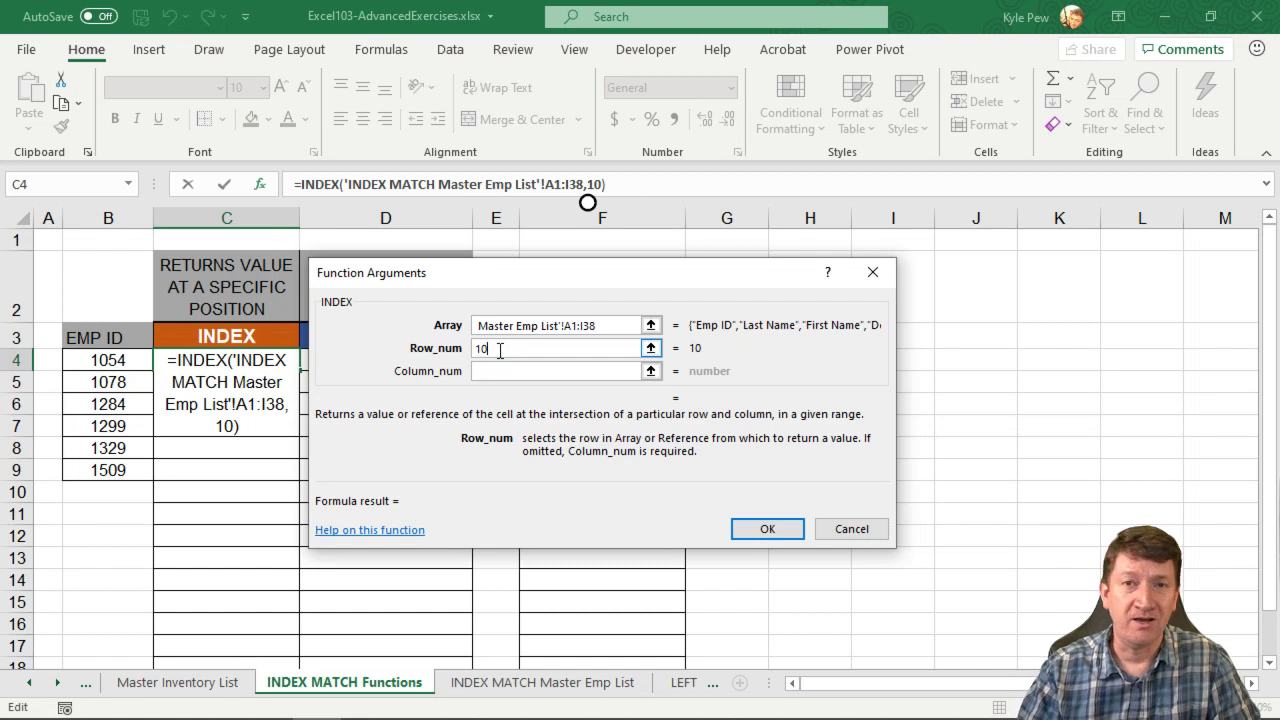
key(Tab)
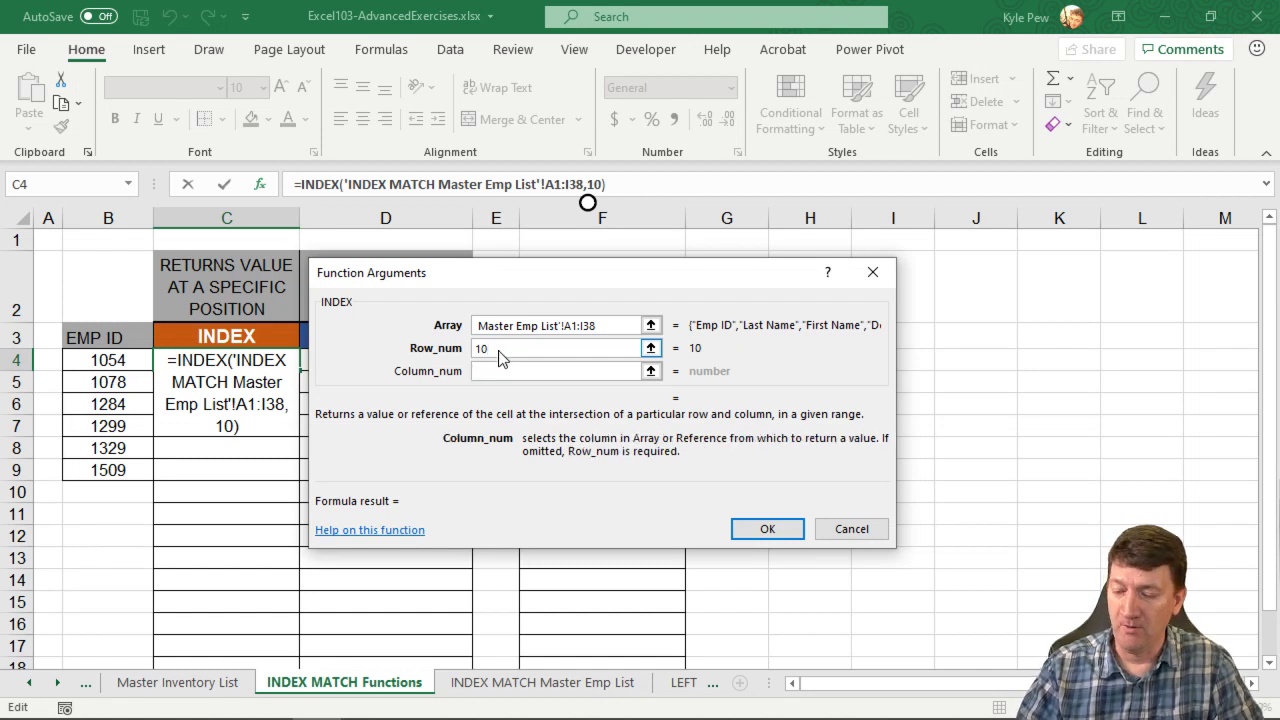
text(3)
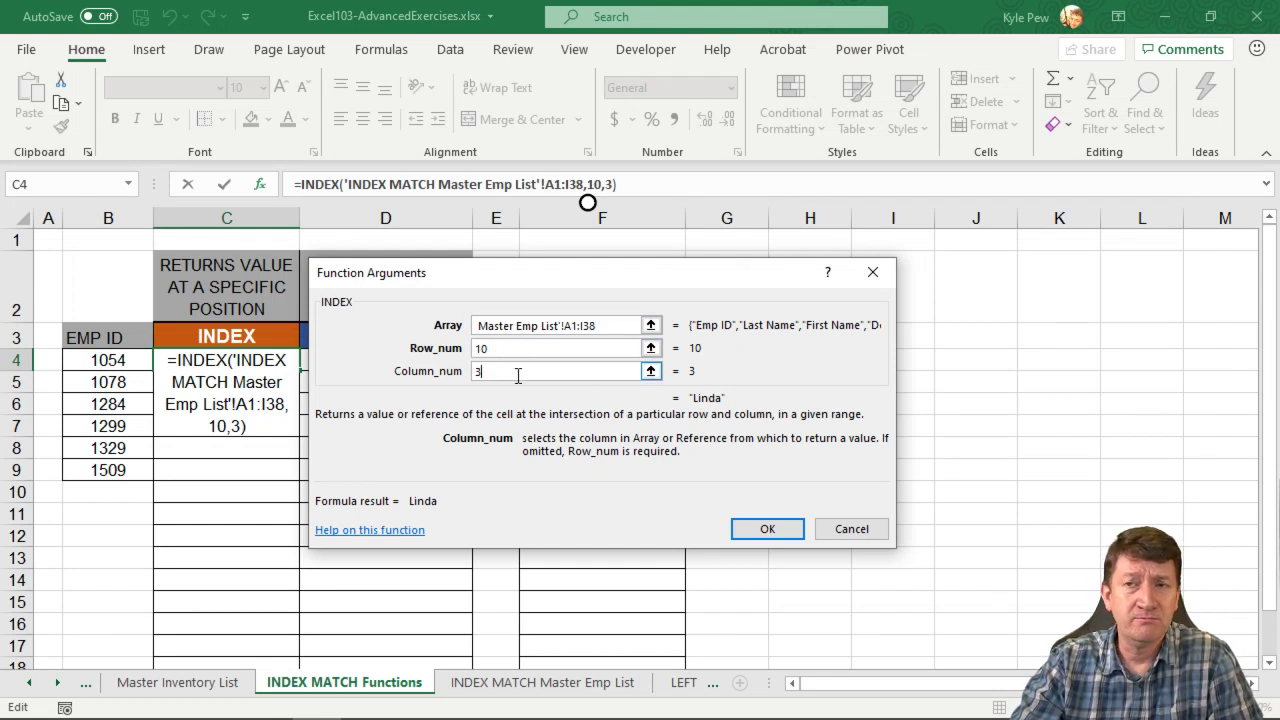
click(499, 372)
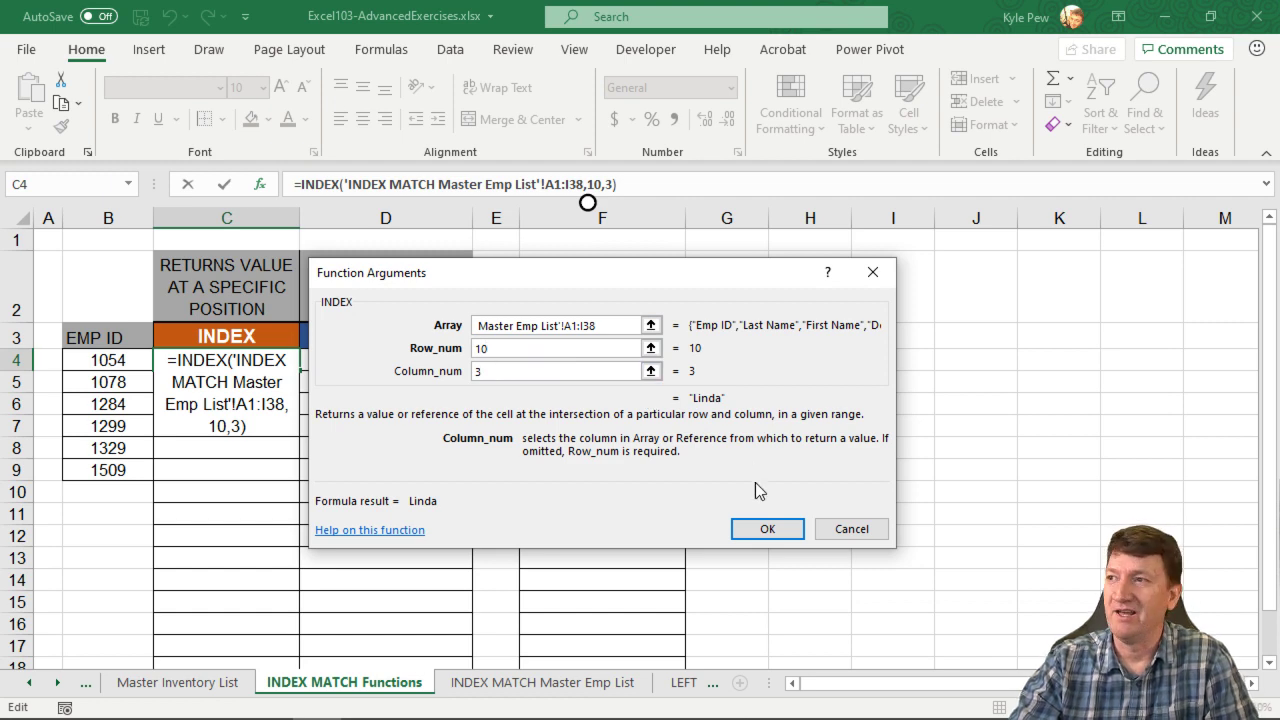
Step: Confirm the INDEX formula in C4 and undo the premature fill into C5
click(742, 536)
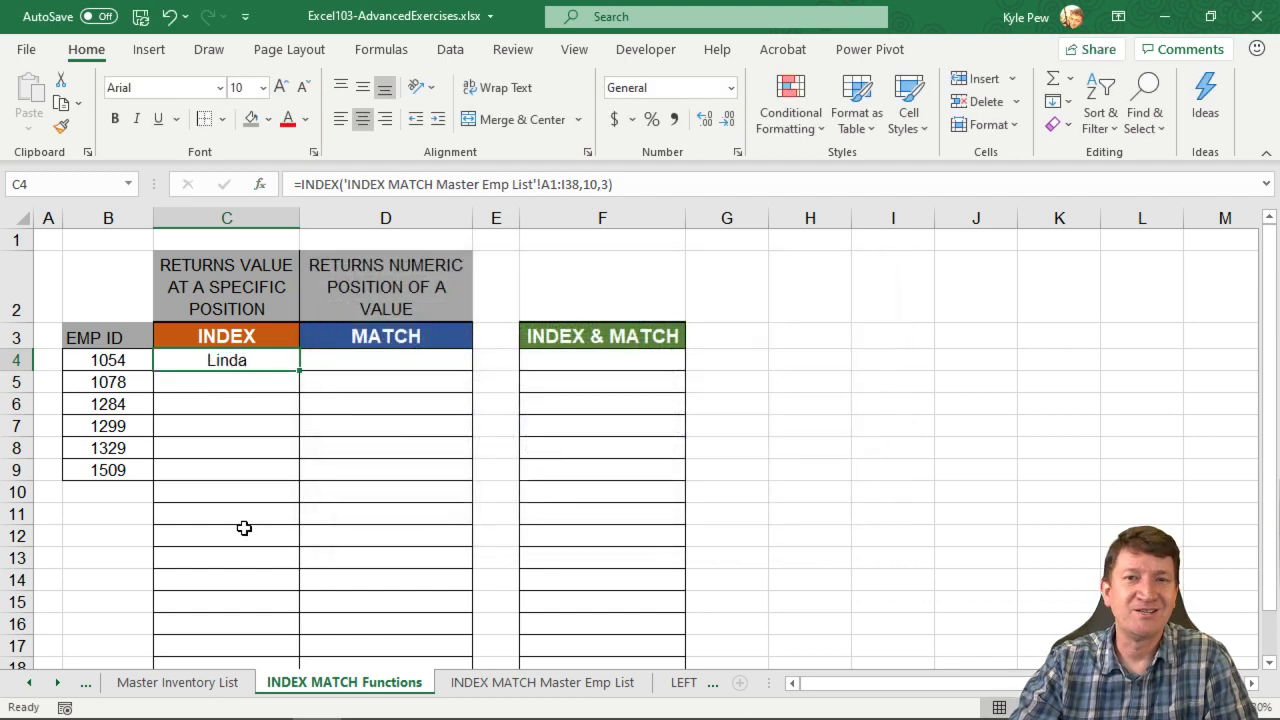
drag(300, 369, 297, 392)
click(263, 390)
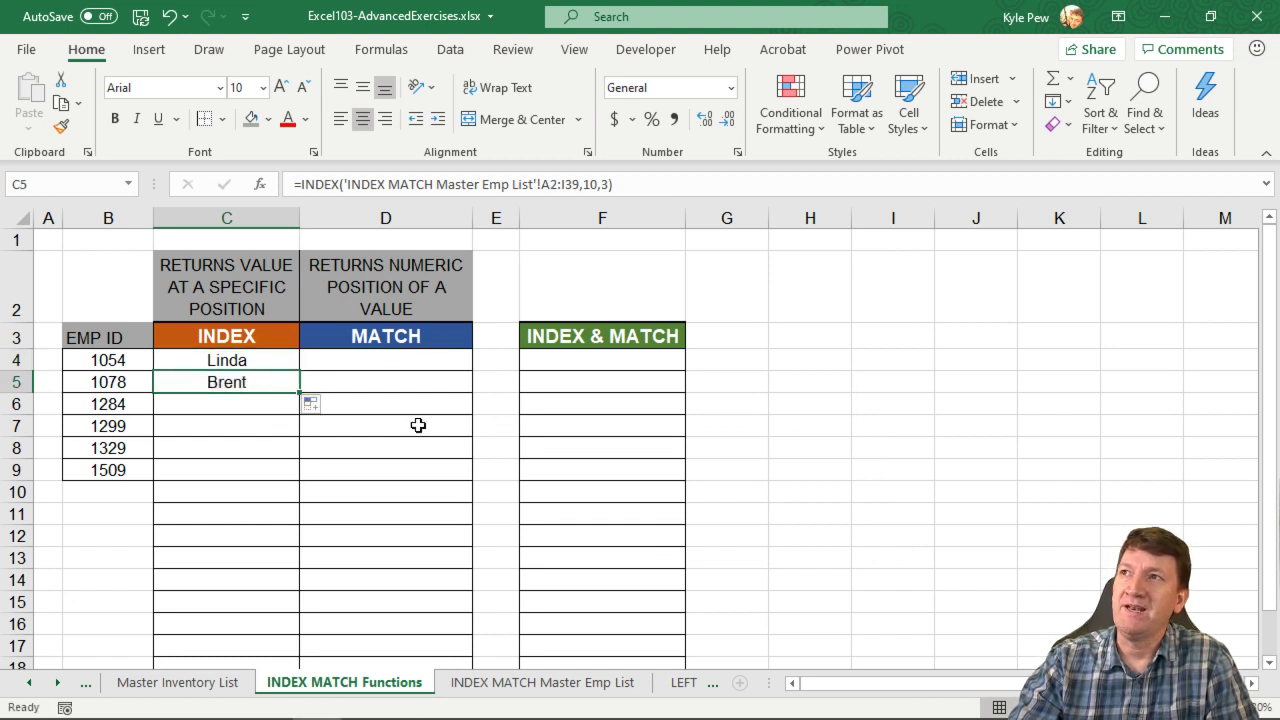
key(ctrl+z)
click(263, 360)
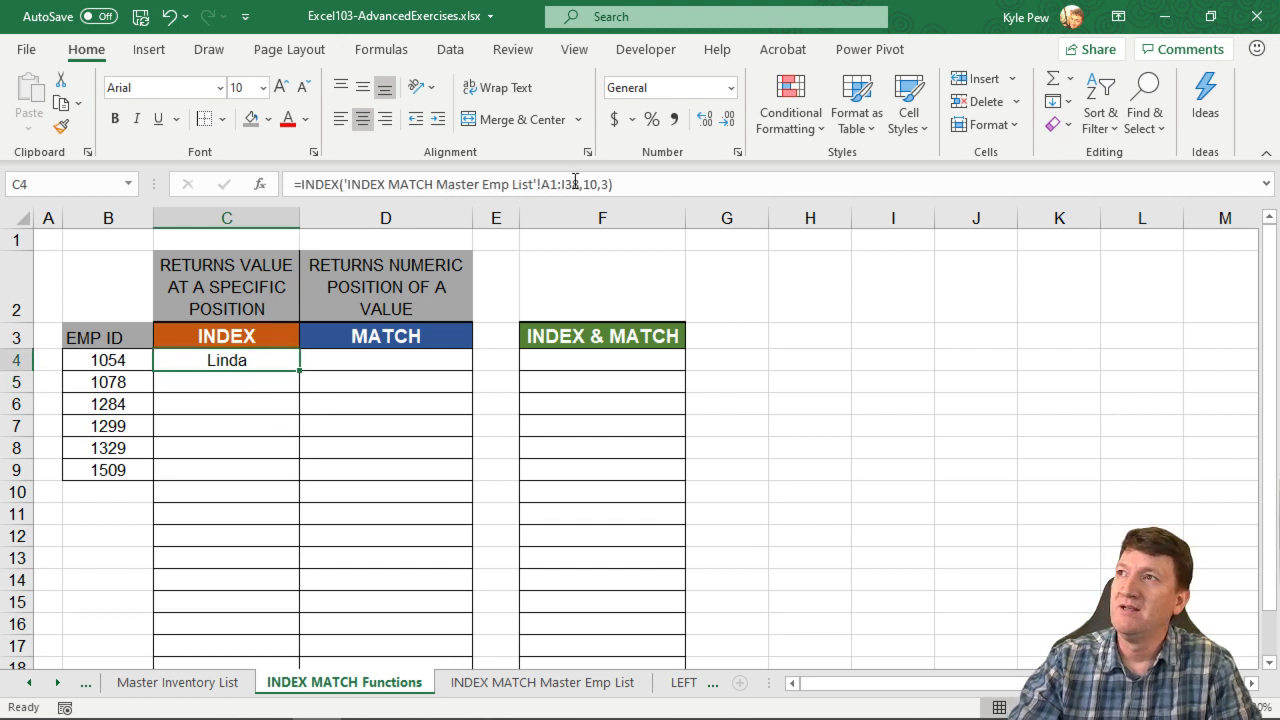
Step: Make the A1:I38 range absolute with F4, then copy C4's formula down into C5
drag(579, 185, 540, 186)
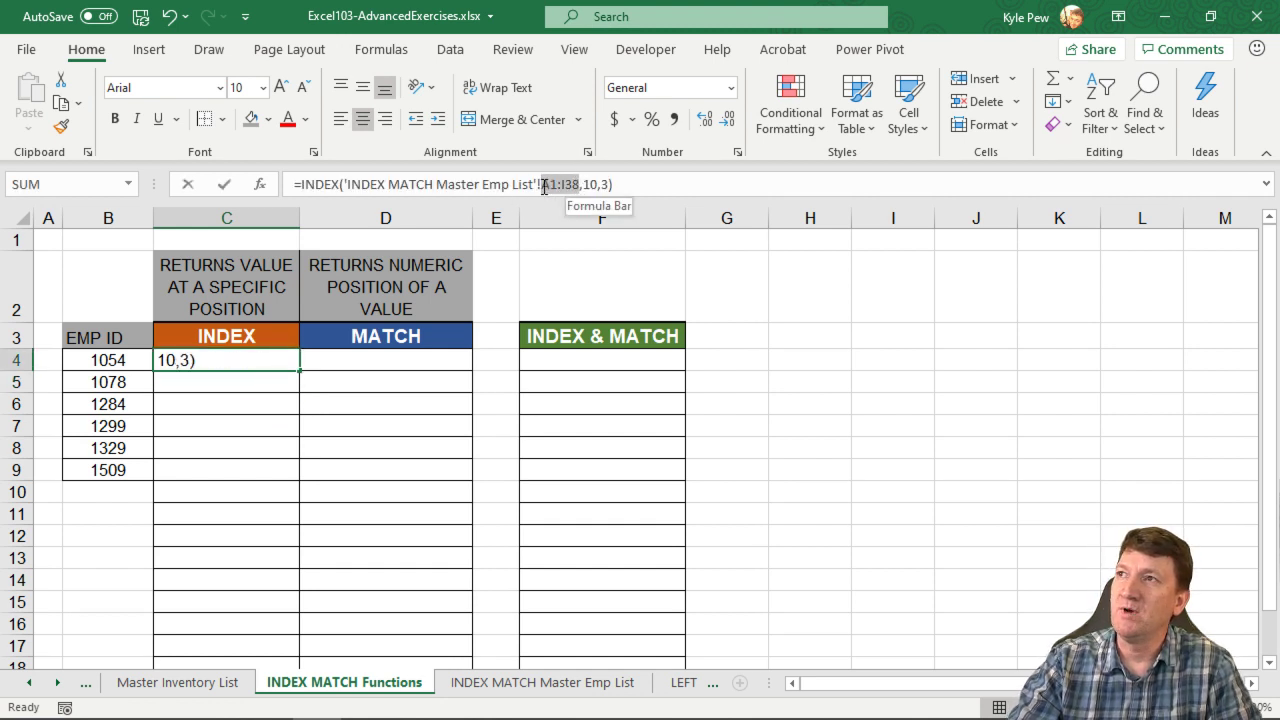
key(F4)
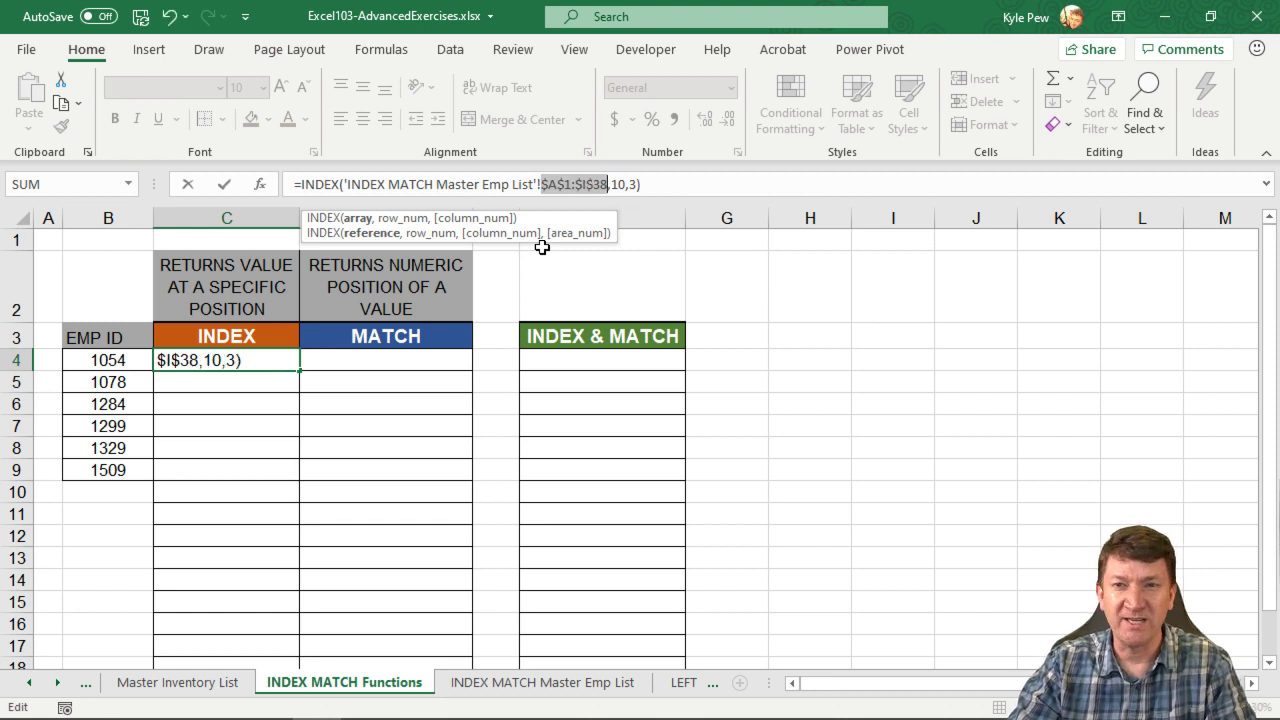
key(Return)
click(240, 364)
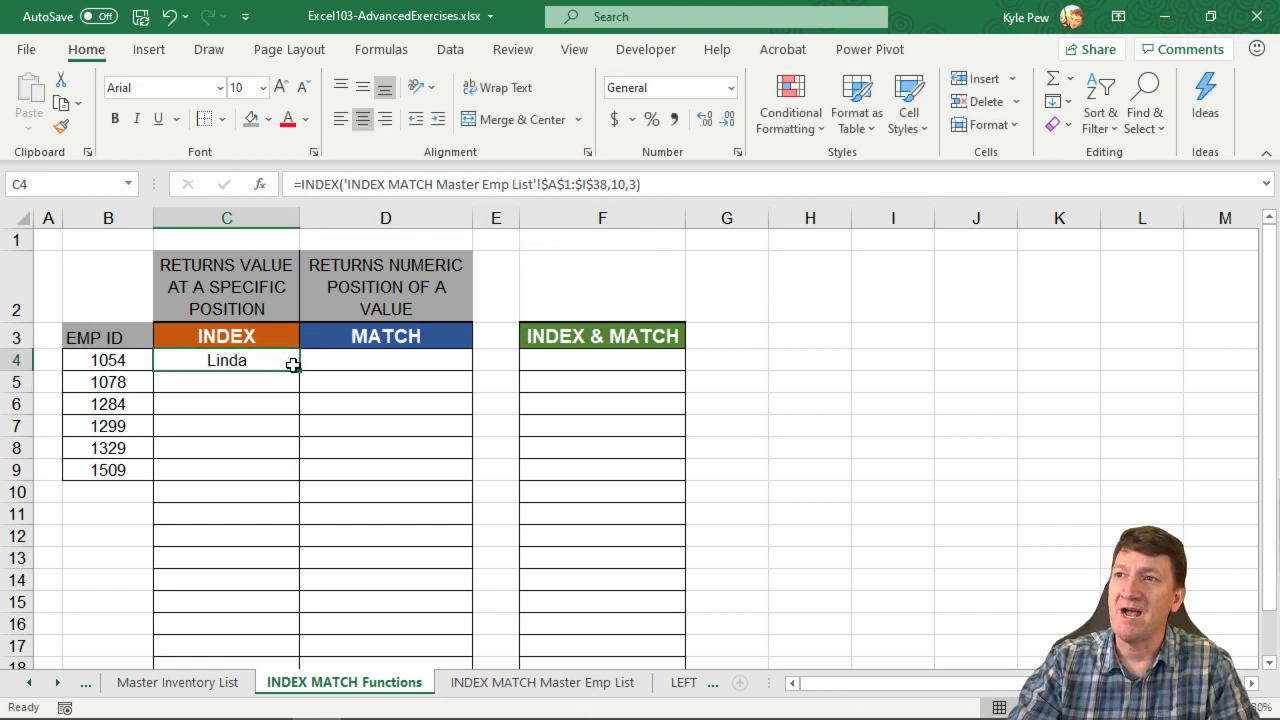
drag(297, 370, 290, 391)
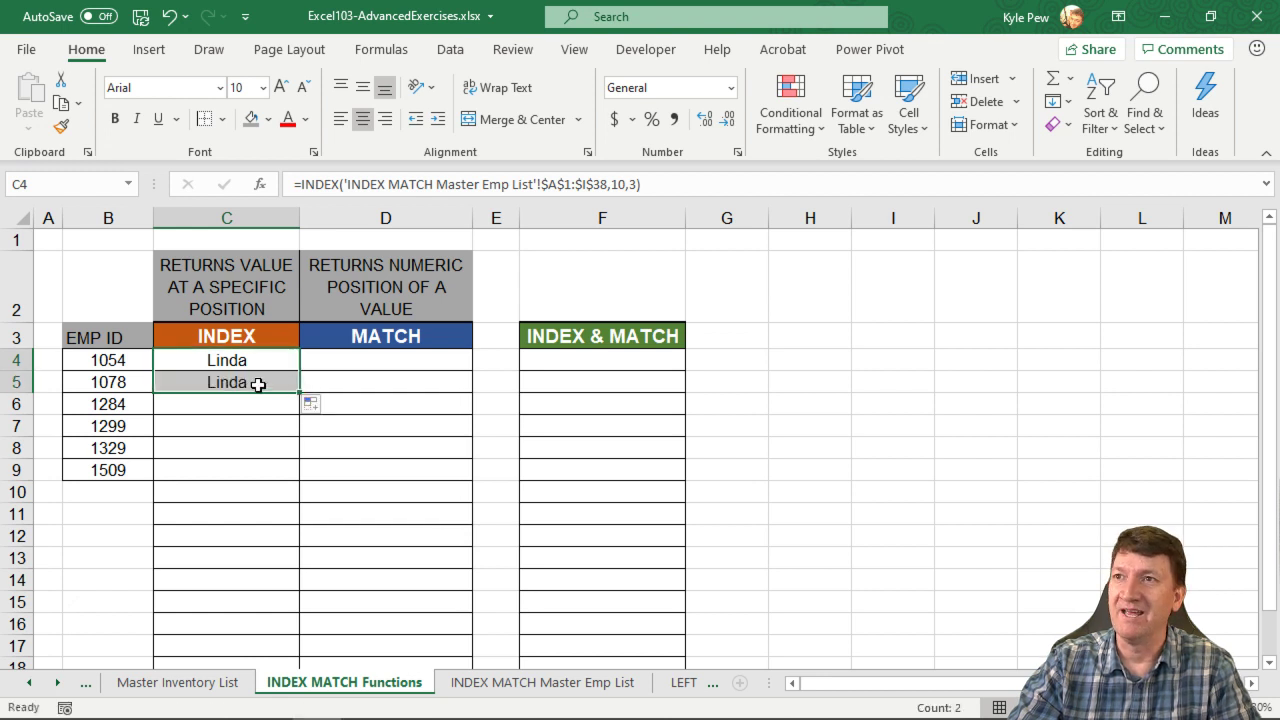
click(258, 385)
Step: Change C5's INDEX formula to row 4 and column 4 so it returns AT
click(627, 184)
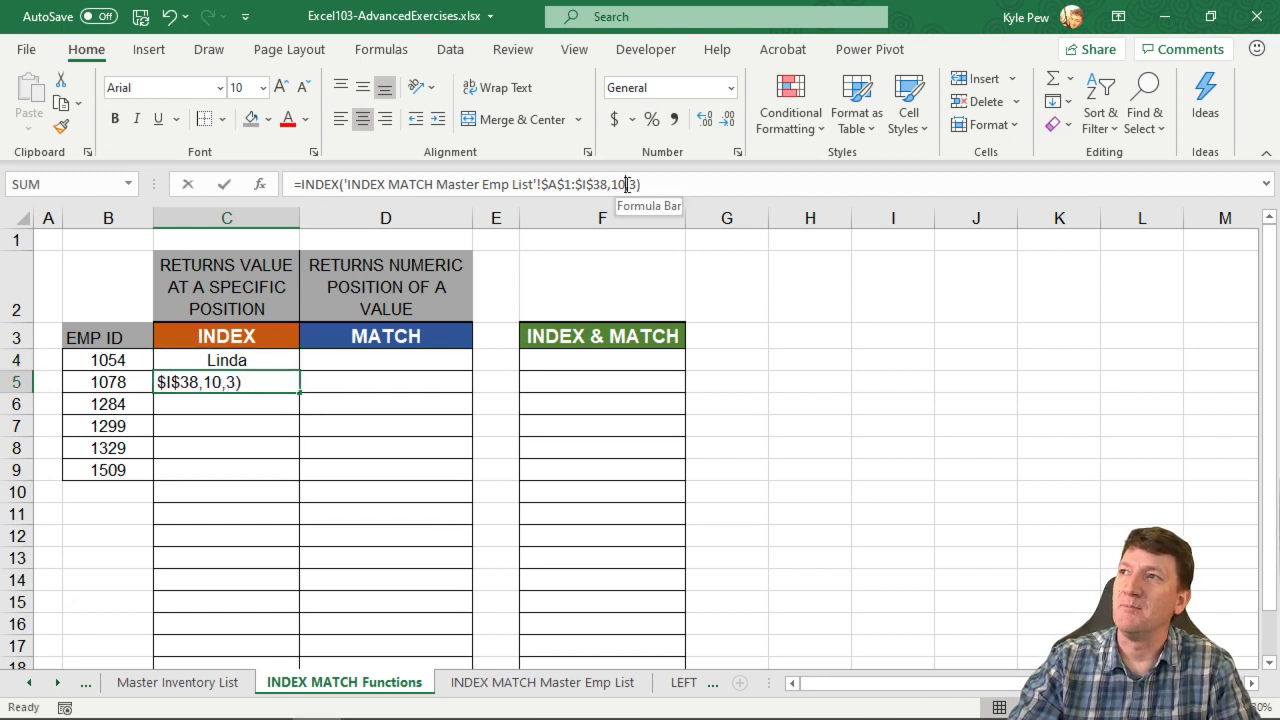
double_click(617, 184)
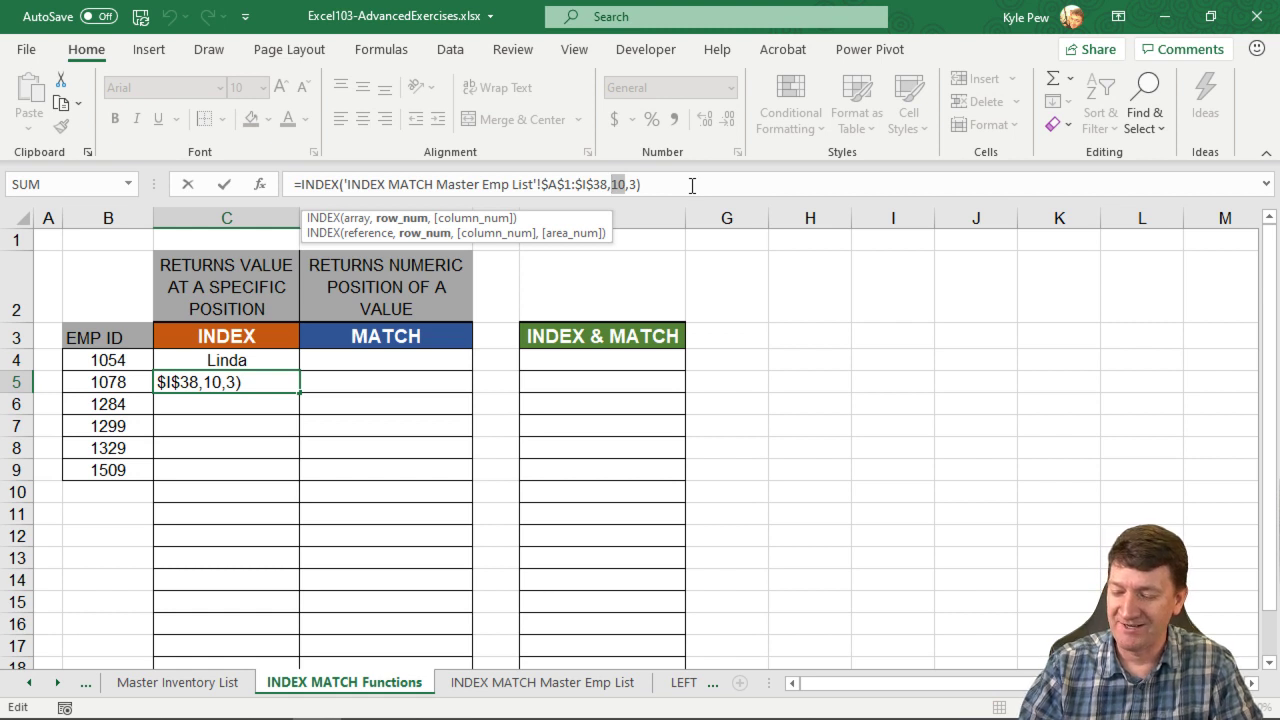
text(4)
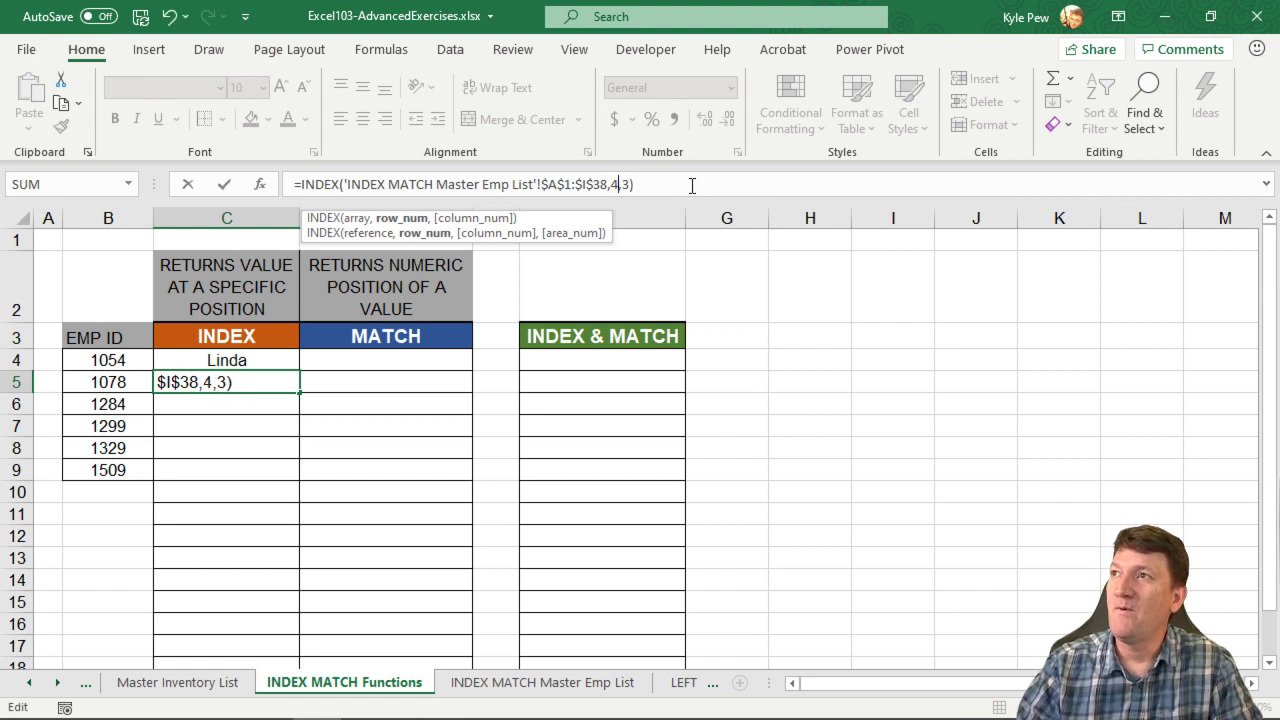
double_click(626, 184)
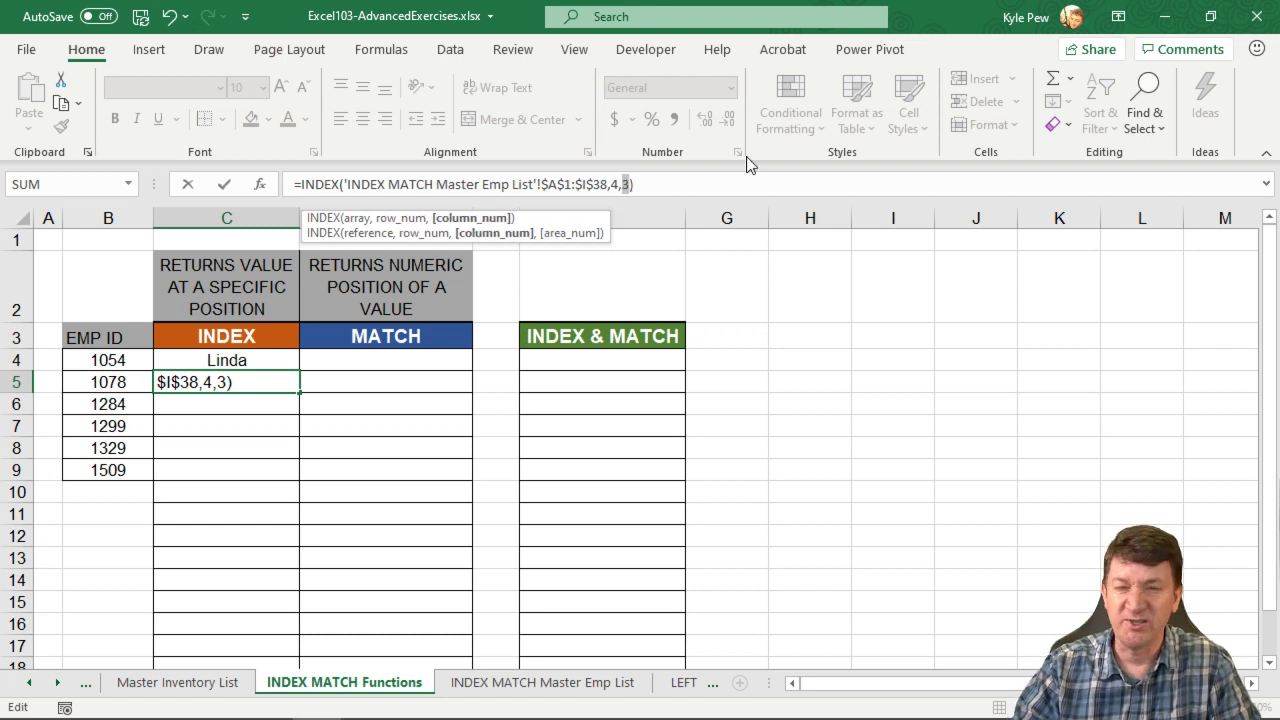
text(4)
key(Return)
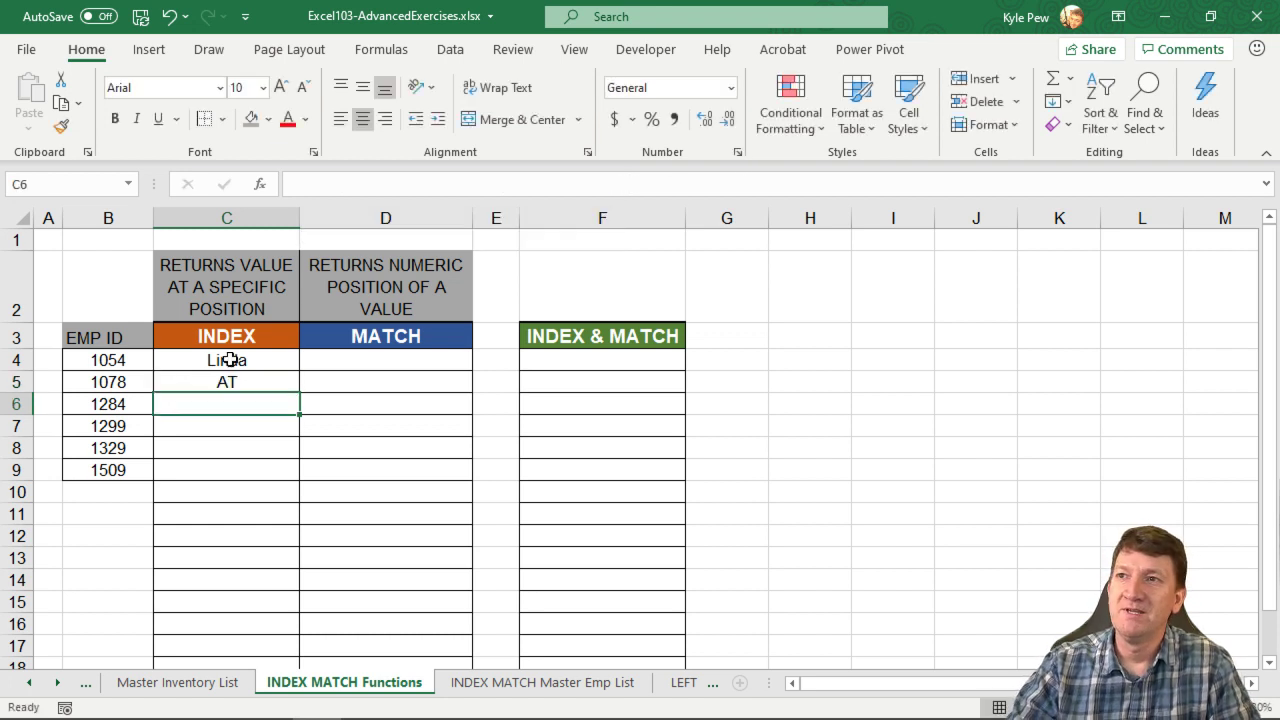
click(505, 686)
scroll(327, 324, up, 7)
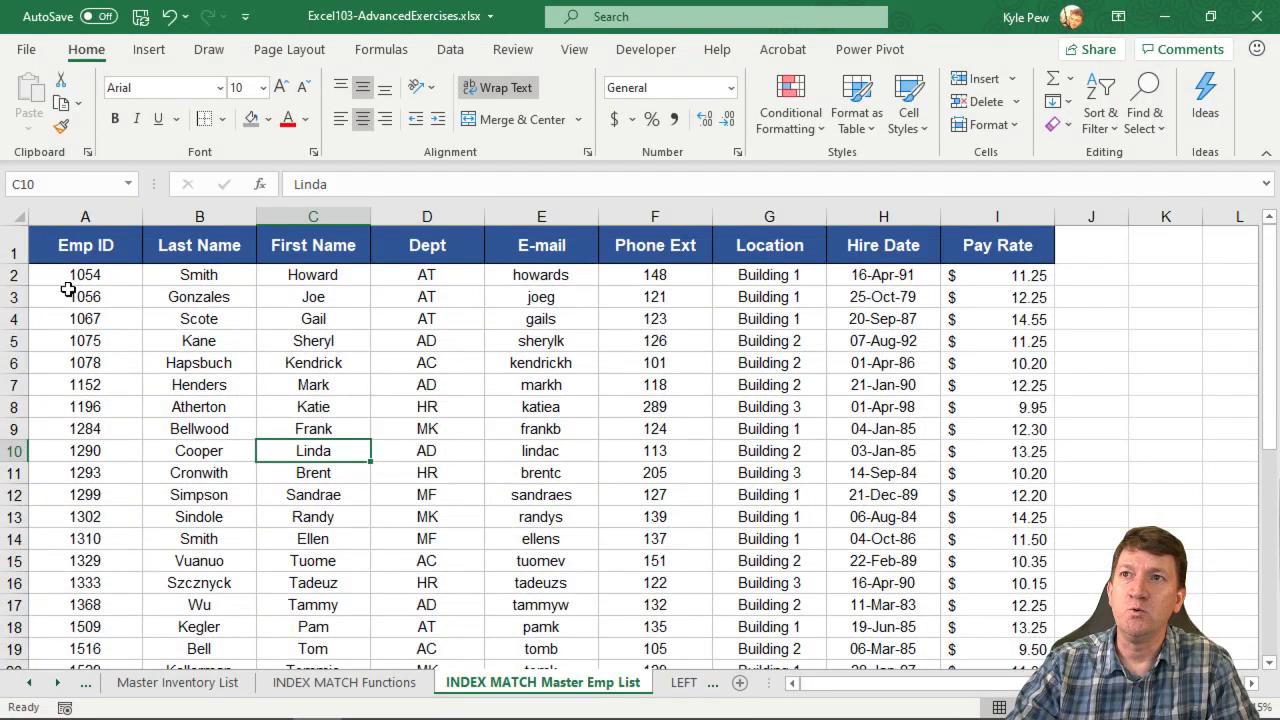
click(71, 320)
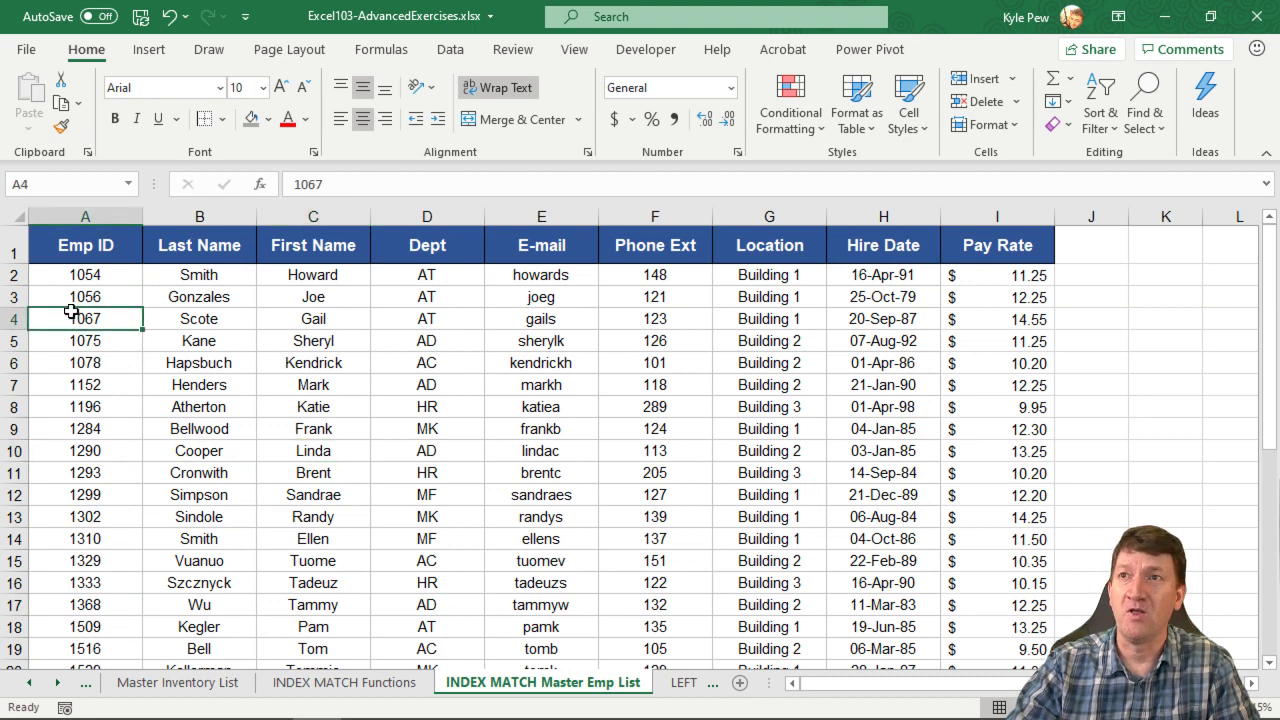
click(410, 318)
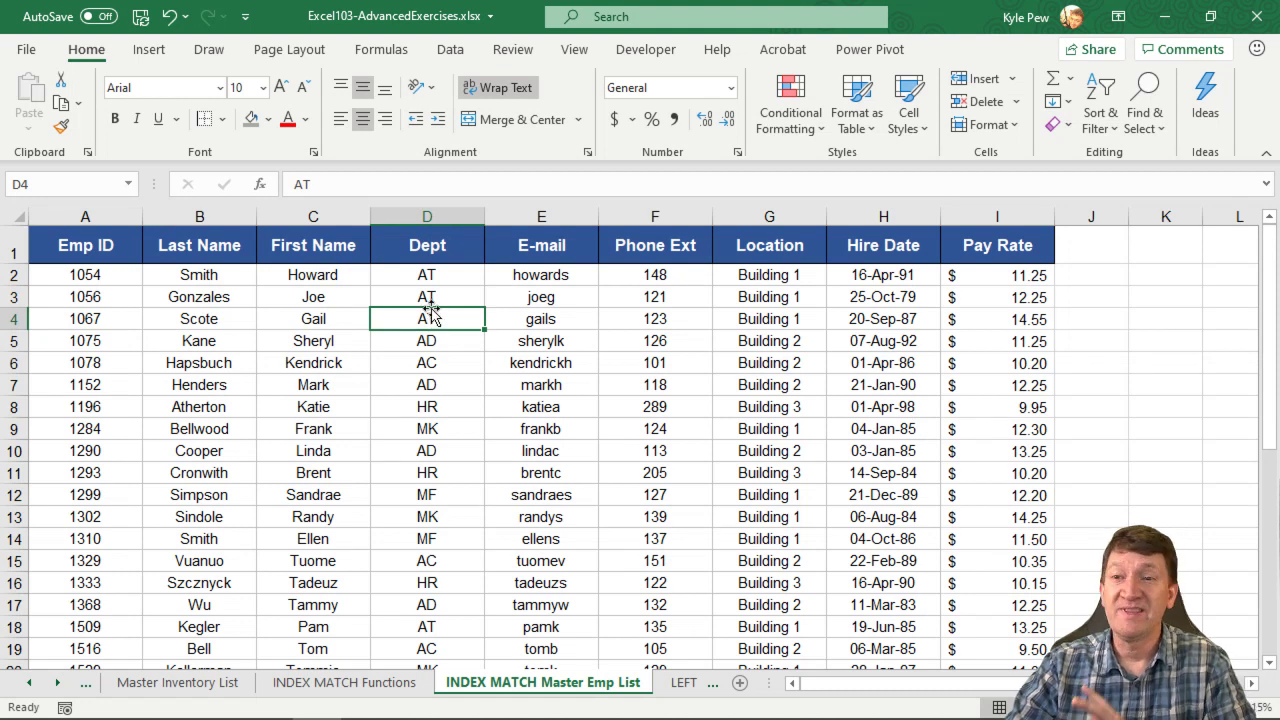
click(344, 683)
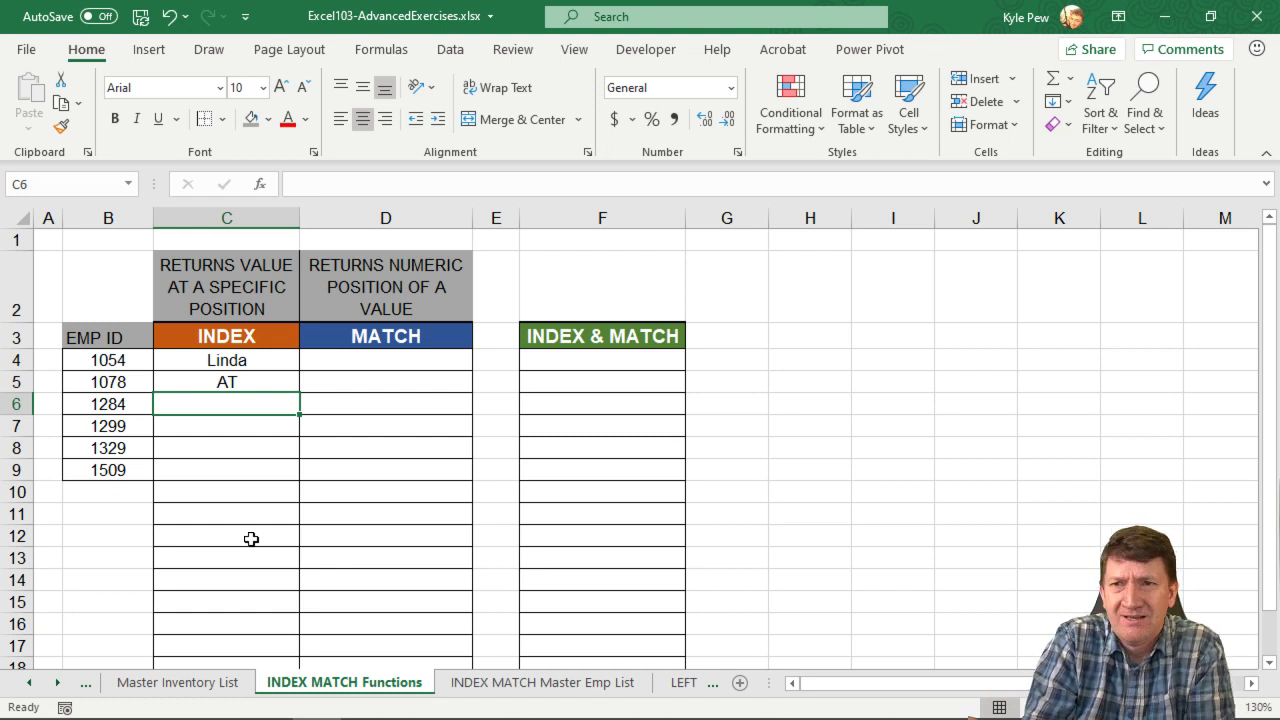
Step: Open C4's =INDEX(...$A$1:$I$38,10,3) formula in edit mode to review its arguments
double_click(259, 360)
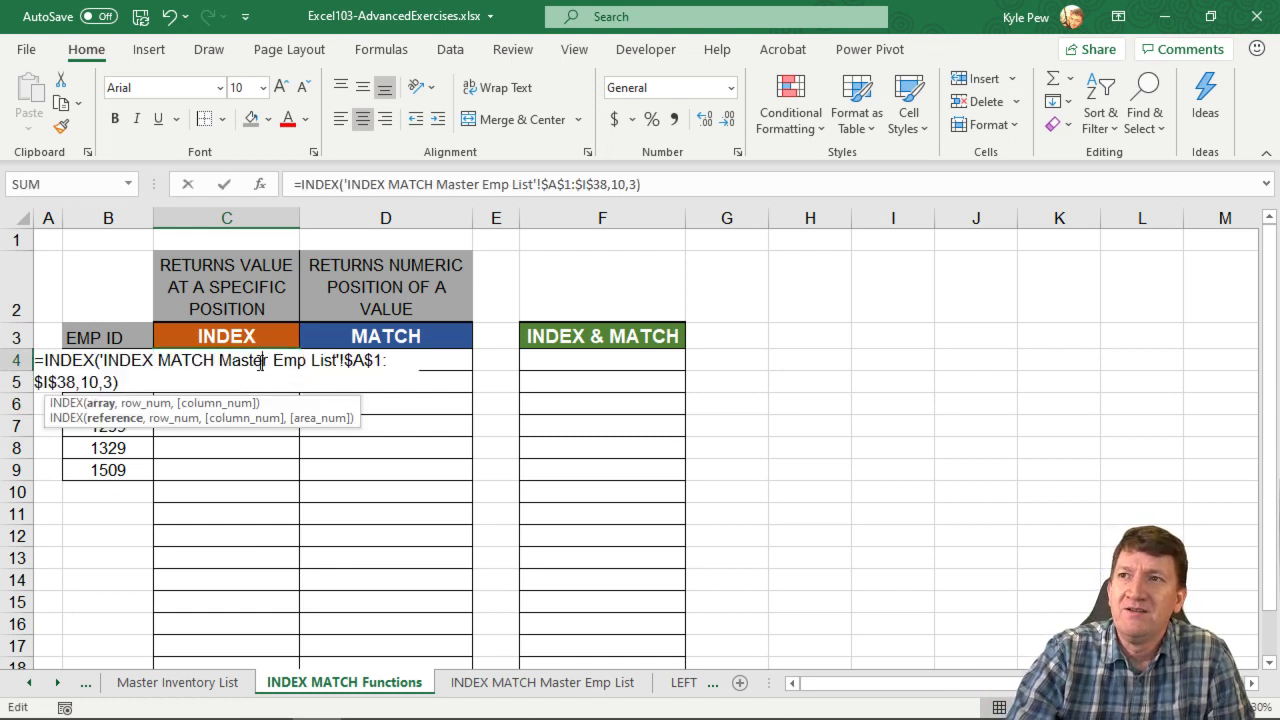